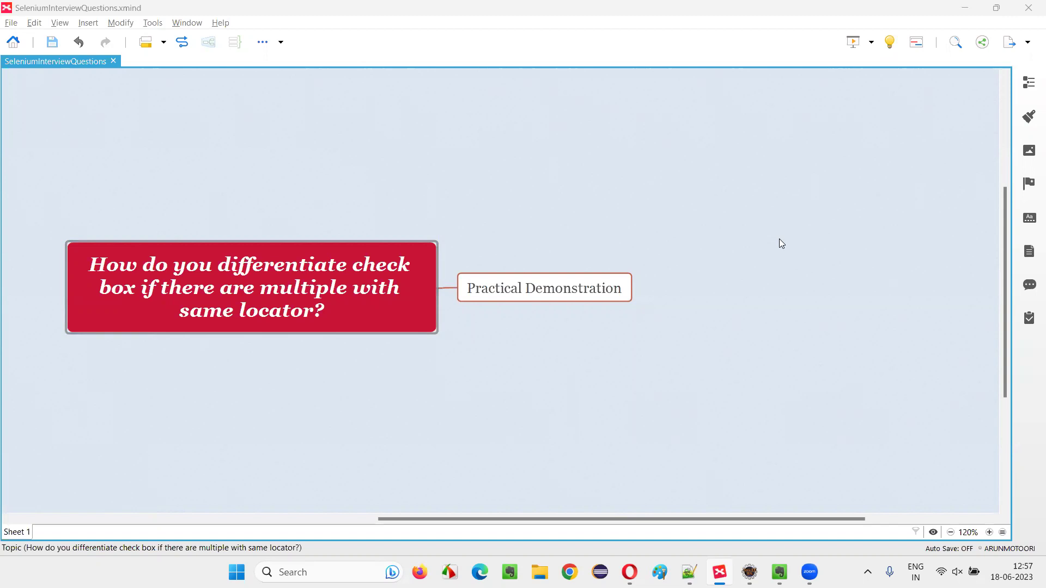
- Select the checkbox-locator root topic and its 'Practical Demonstration' subtopic in XMind
left_click(318, 317)
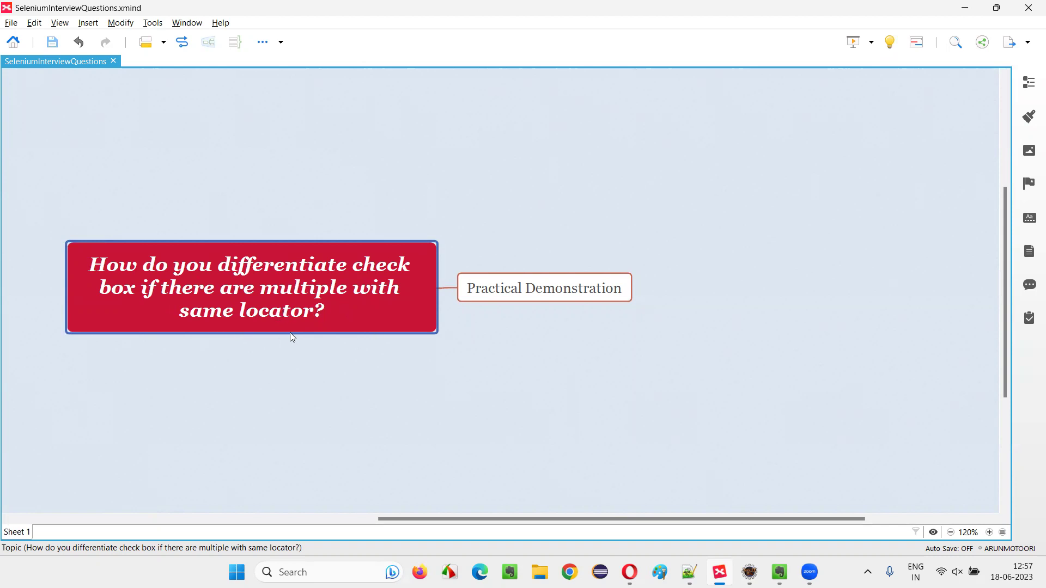
left_click(544, 288)
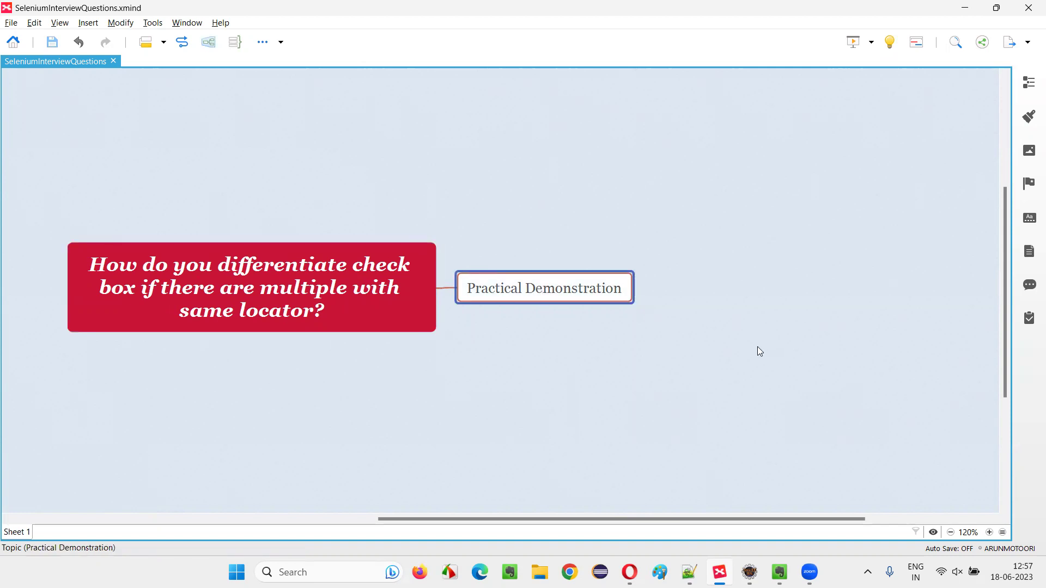
- Declare WebDriver driver = new ChromeDriver(); and import WebDriver and ChromeDriver via Quick Fix
left_click(750, 572)
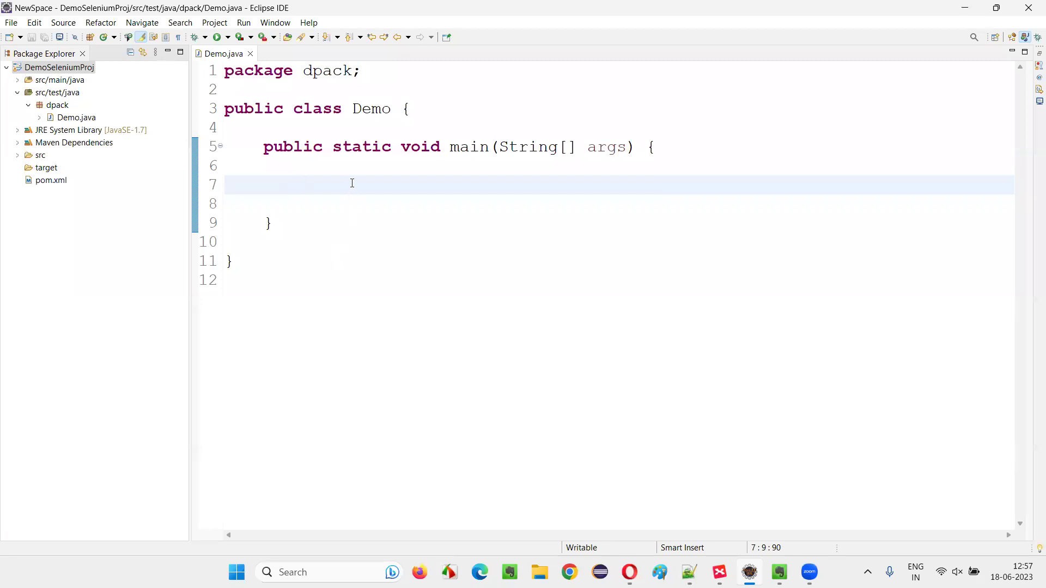
type("Web")
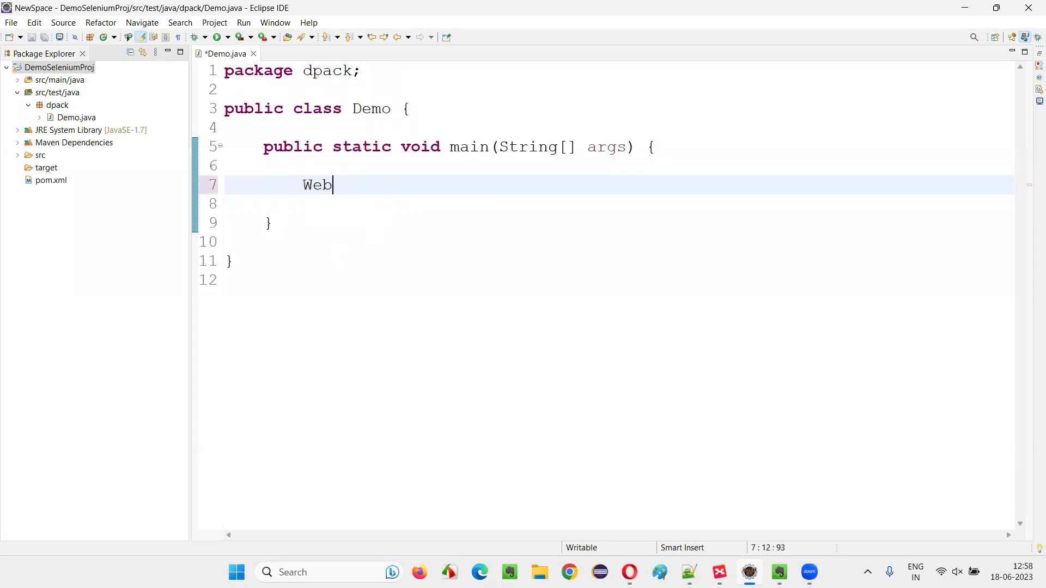
type("d")
key("BackSpace")
type("Driver ")
type("driver = new Ch")
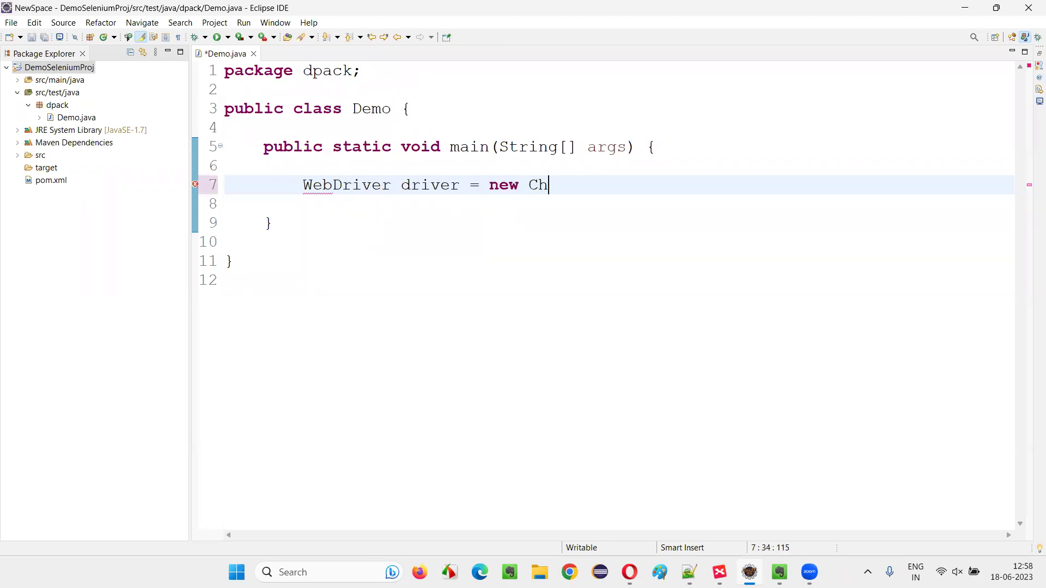
type("romeDriver()")
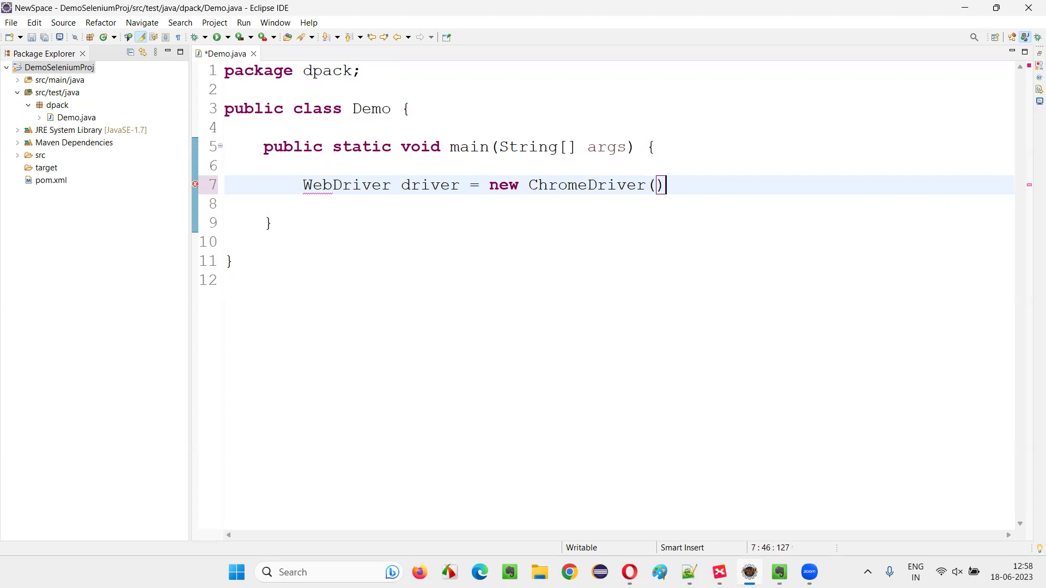
type(";")
left_click(468, 301)
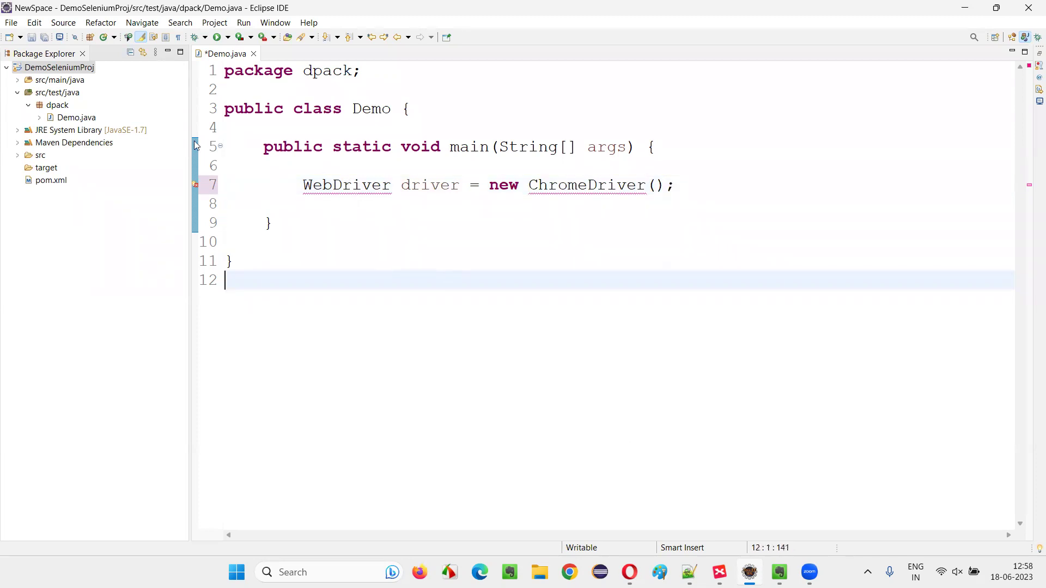
left_click(360, 190)
left_click(376, 238)
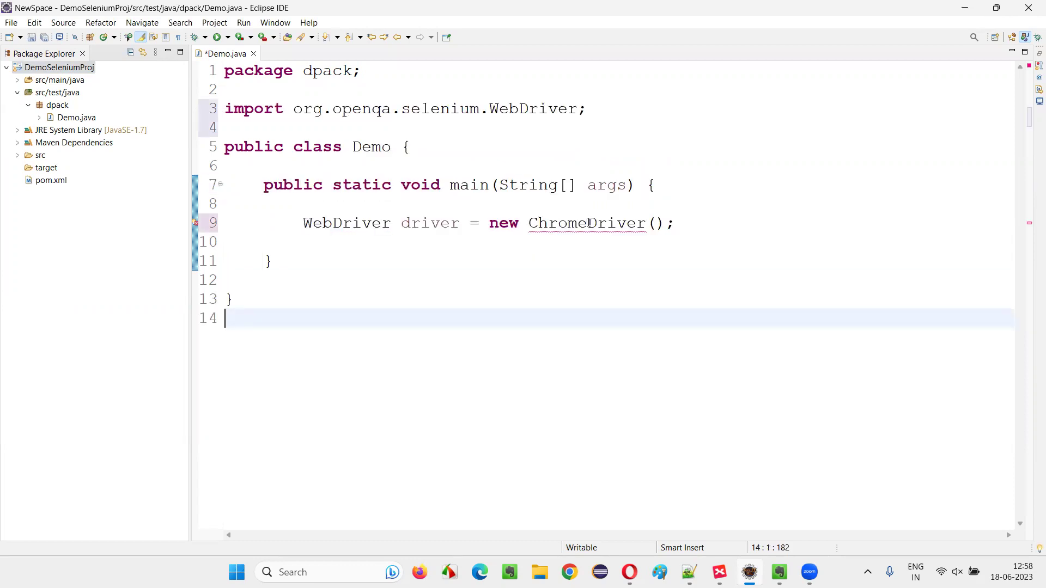
mouse_move(587, 224)
left_click(642, 271)
left_click(717, 242)
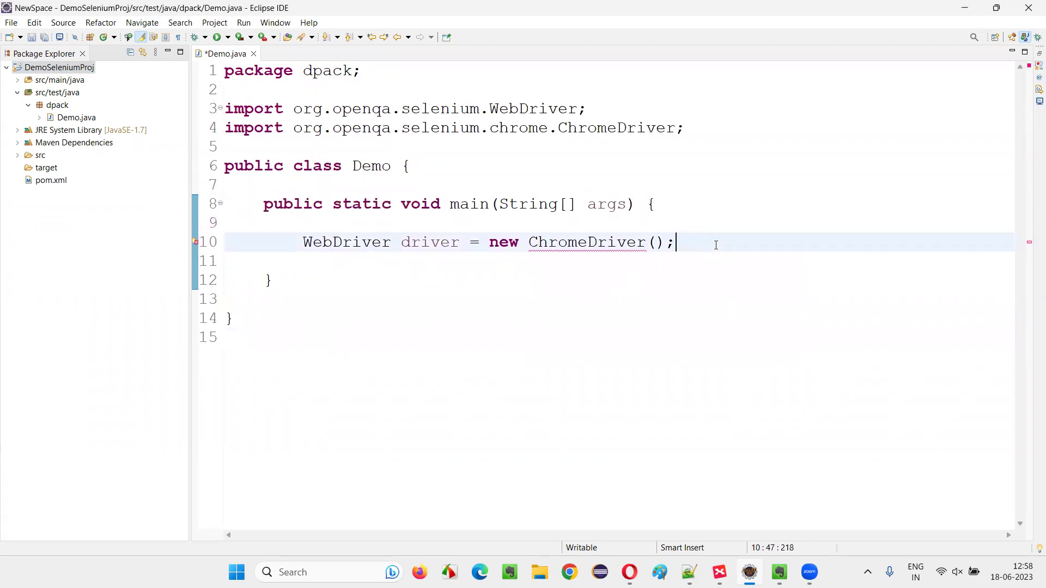
- Add driver.manage().window().maximize() and a driver.get("") call with empty quotes
key("Return")
type("driver.manage()")
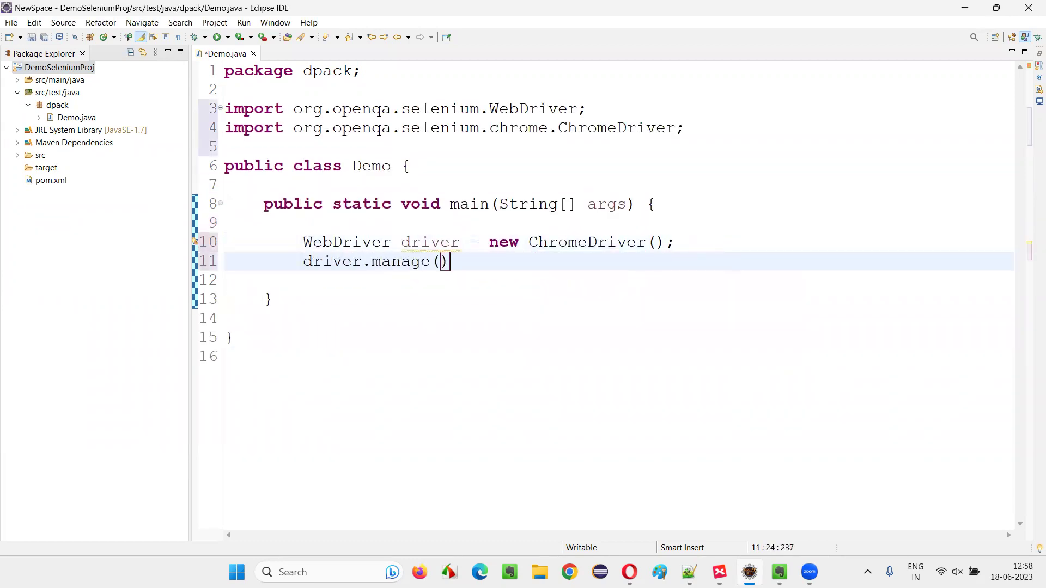
type(".win")
key("Return")
type(".ma")
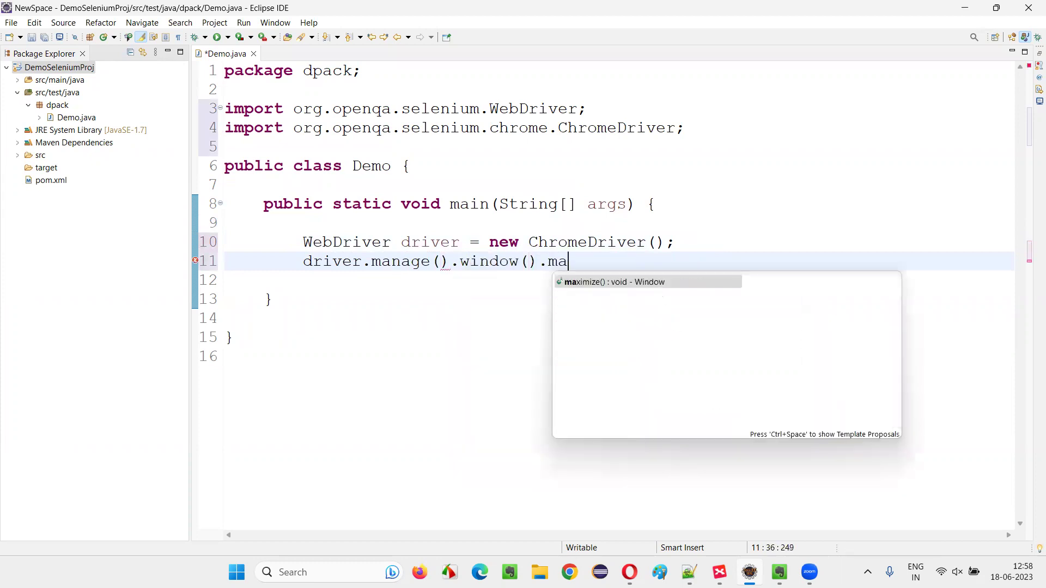
key("Return")
type(";")
key("Return")
type("driver.g")
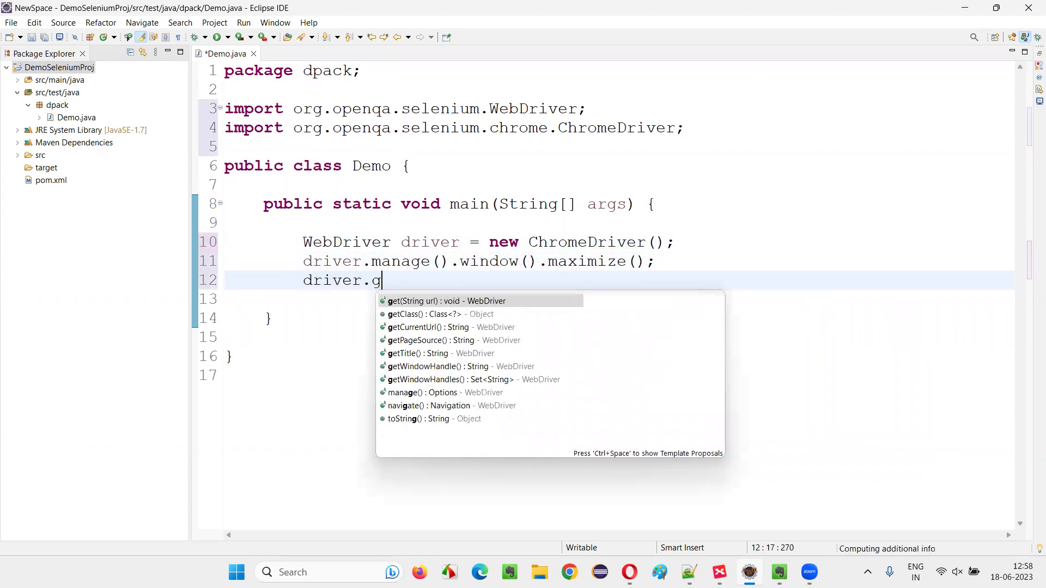
key("Return")
type(";\"")
key("Down")
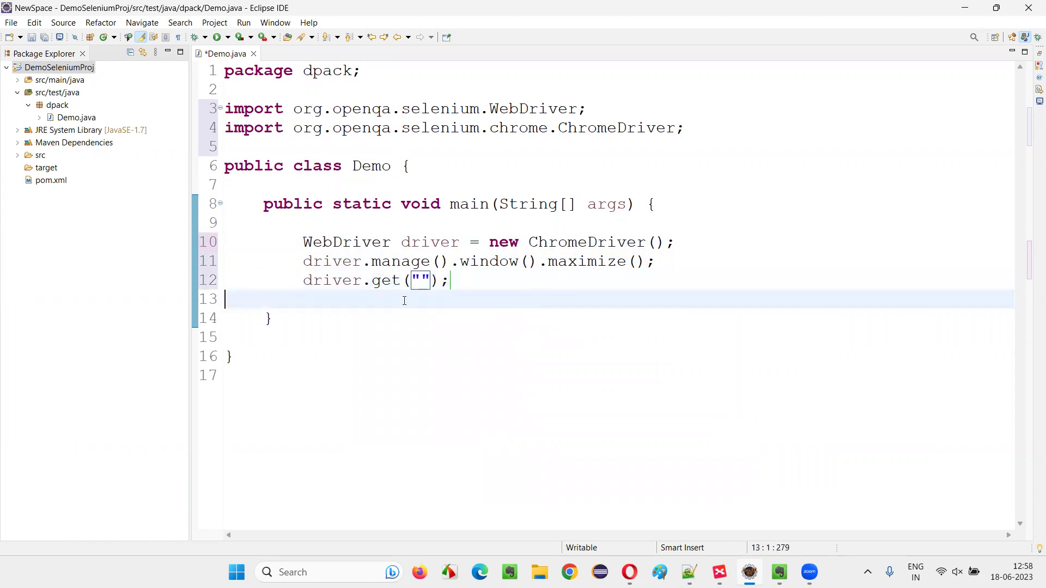
key("Up")
key("Down")
key("Down")
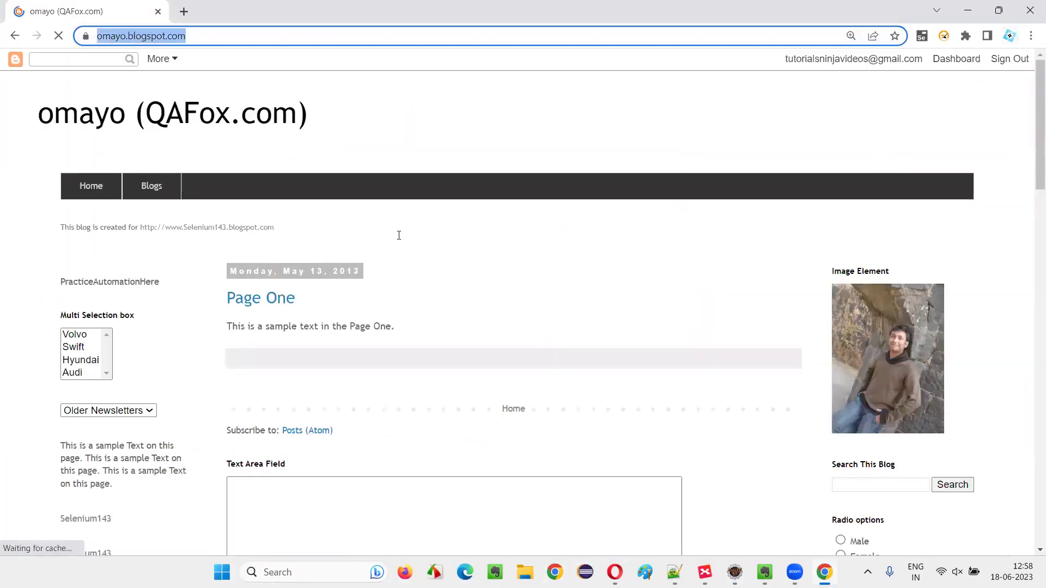
key("alt+Tab")
left_click(432, 280)
type("https://omayo.blogspot.com/")
left_click(708, 281)
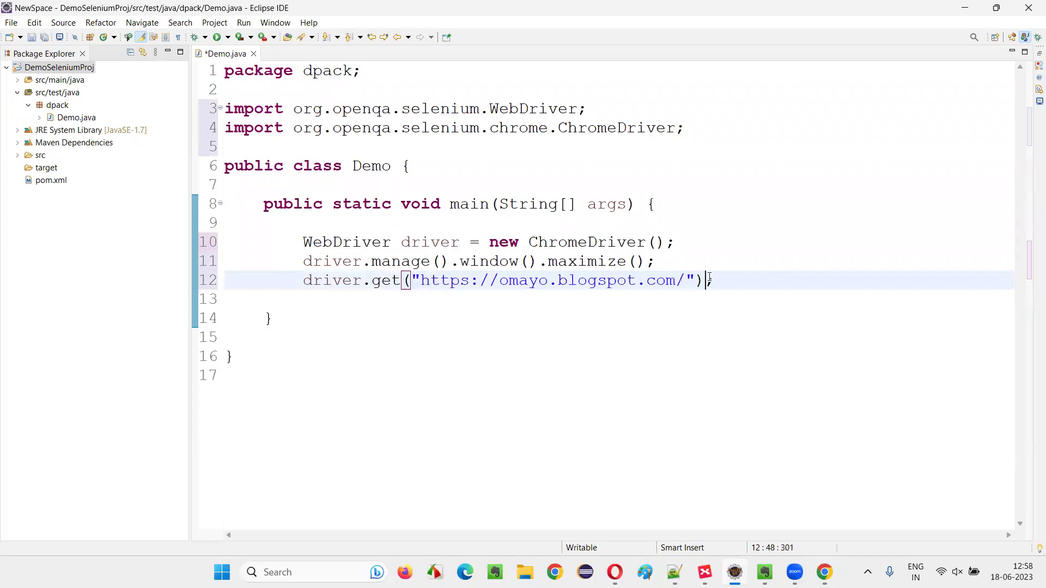
key("End")
key("Return")
key("alt+Tab")
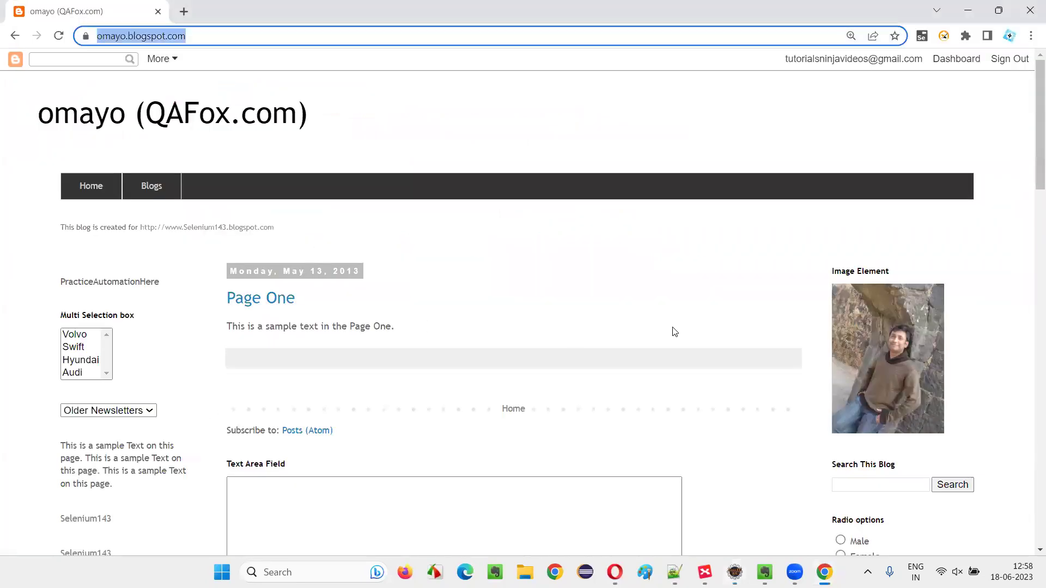
scroll(687, 315, "down", 1)
scroll(686, 314, "down", 8)
scroll(687, 315, "down", 3)
scroll(891, 290, "up", 2)
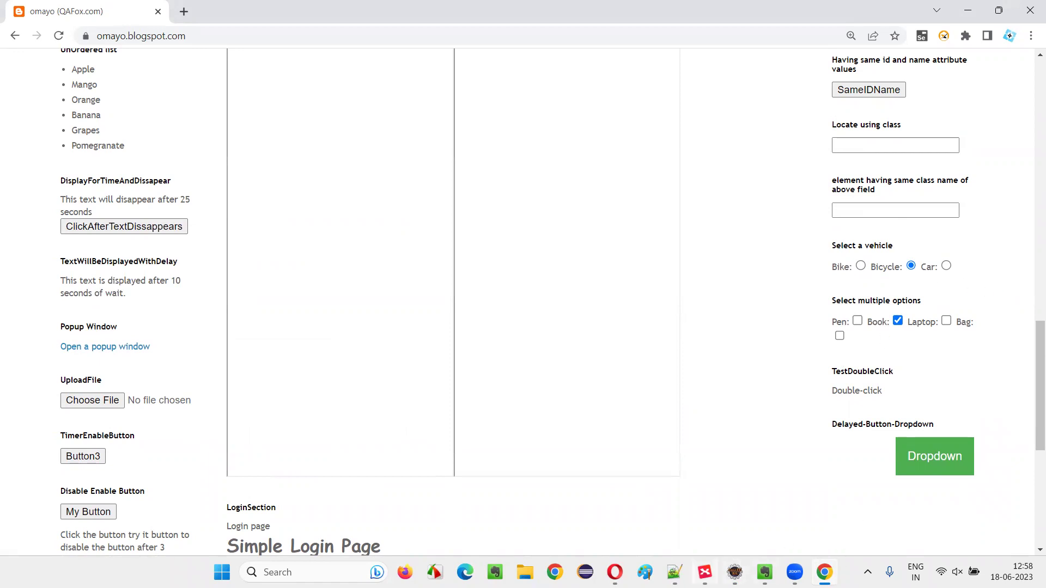
left_click(705, 572)
left_click(252, 288)
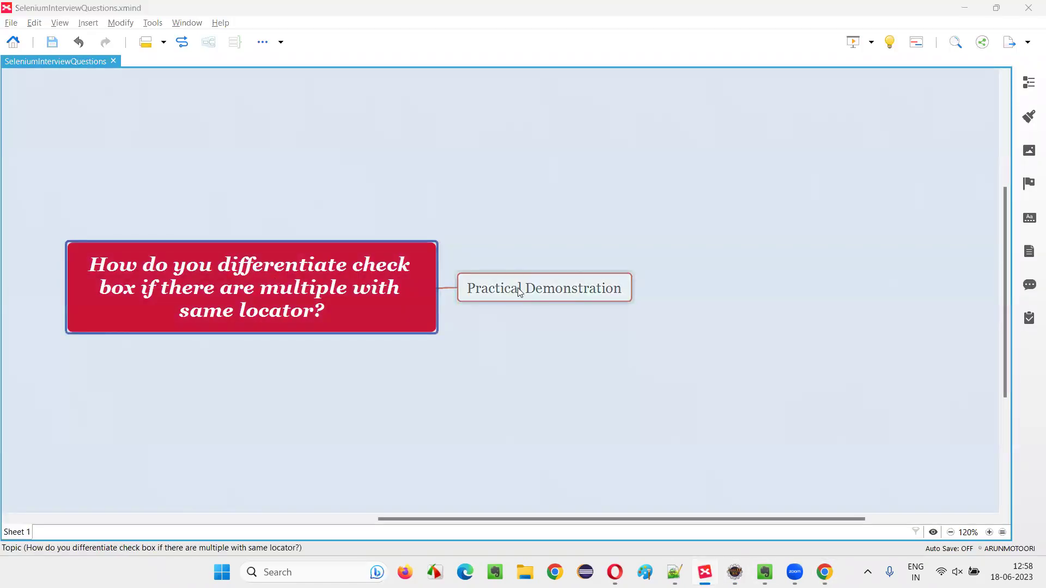
key("alt+Tab")
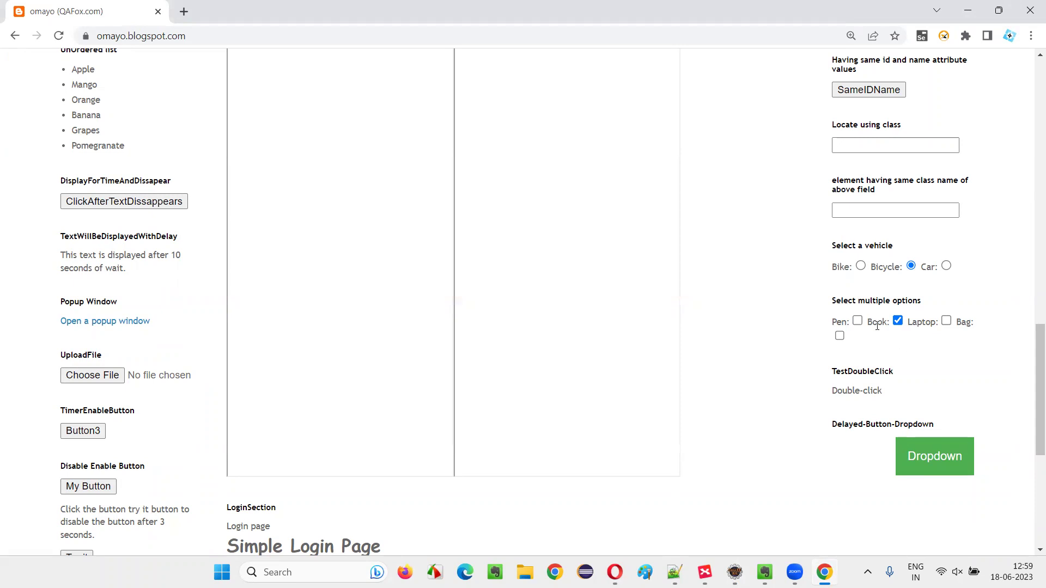
- Inspect the Laptop checkbox's HTML and select its 'accessories' name attribute value
right_click(946, 322)
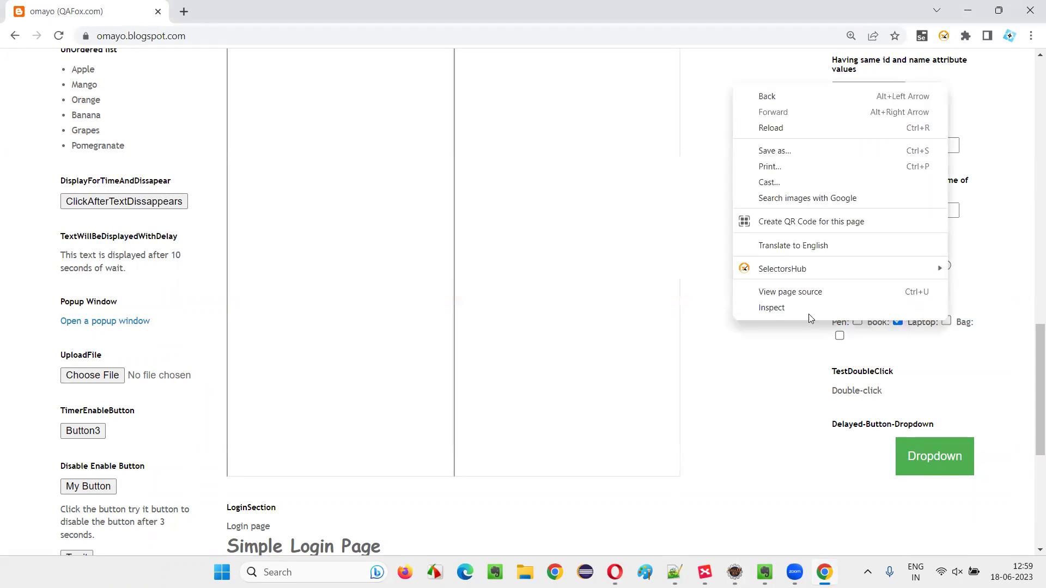
left_click(464, 369)
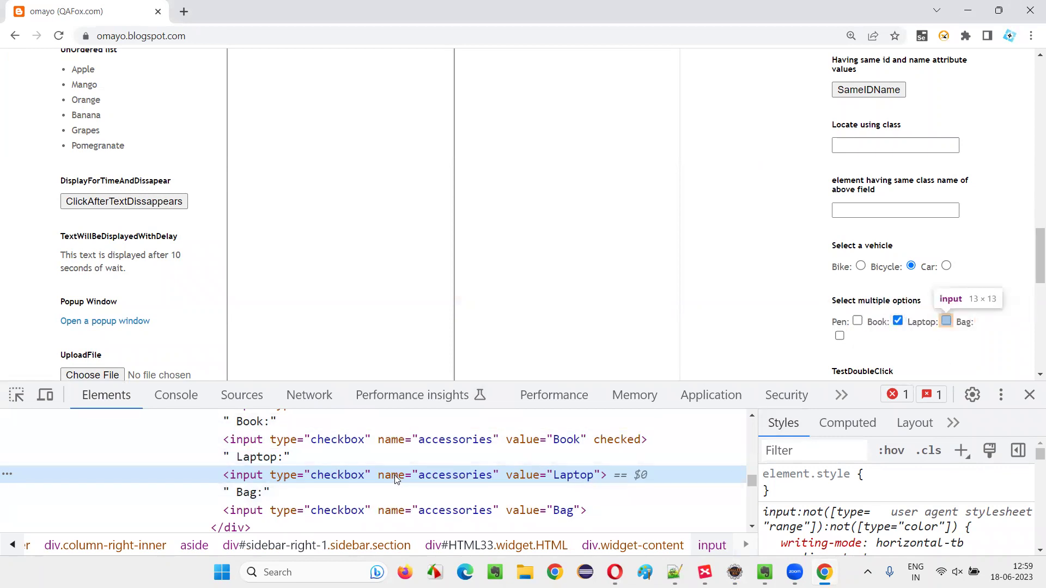
double_click(439, 481)
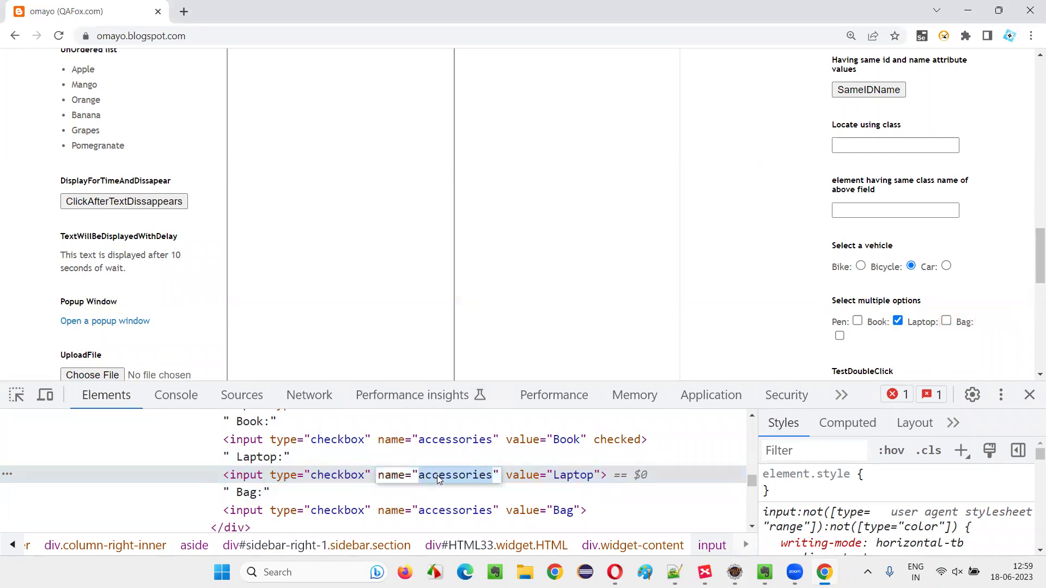
left_click(270, 482)
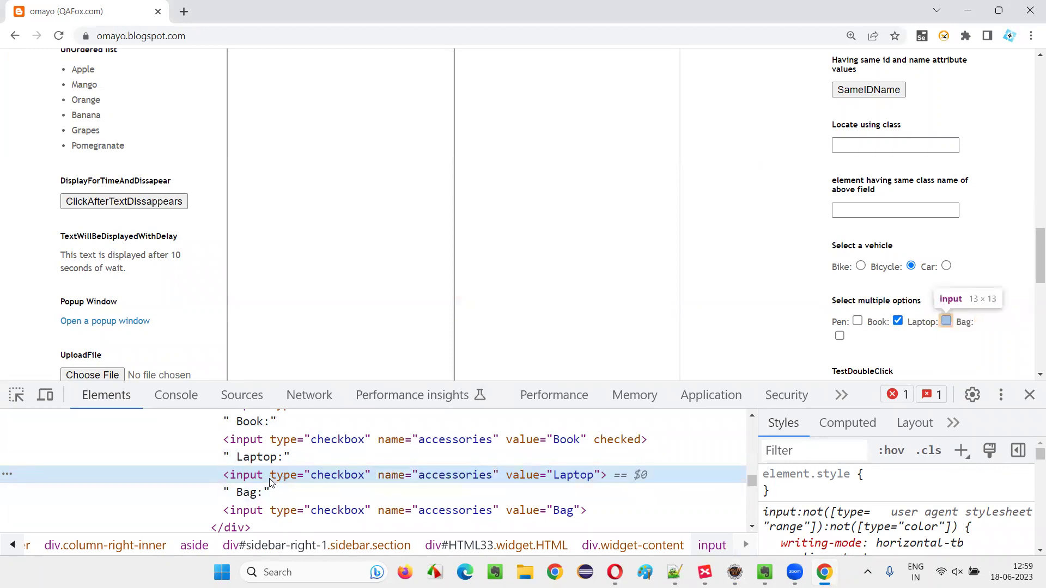
key("ctrl+f")
type("//inp")
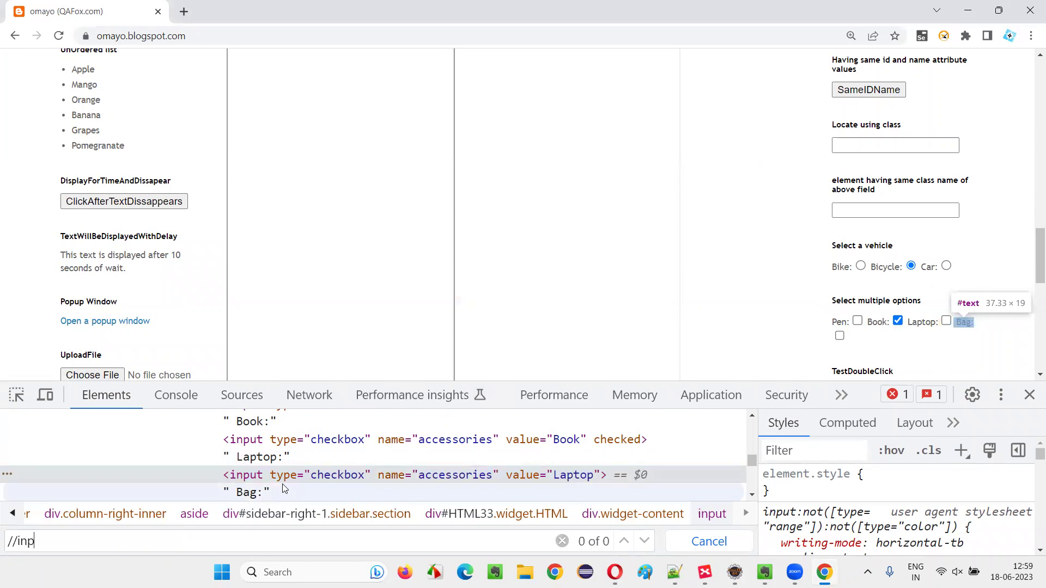
type("ut[@name")
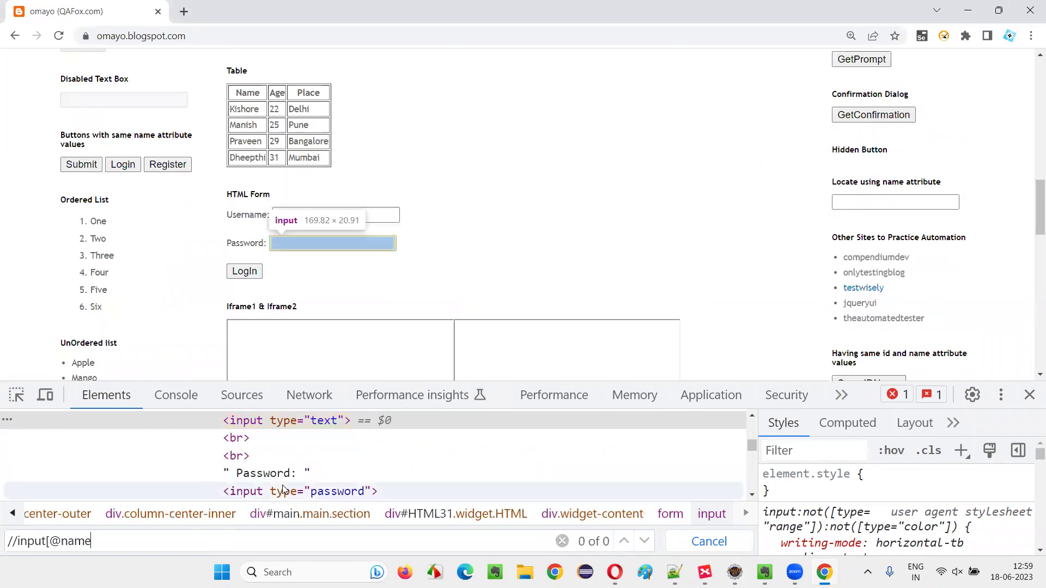
type("='accessories']")
key("Return")
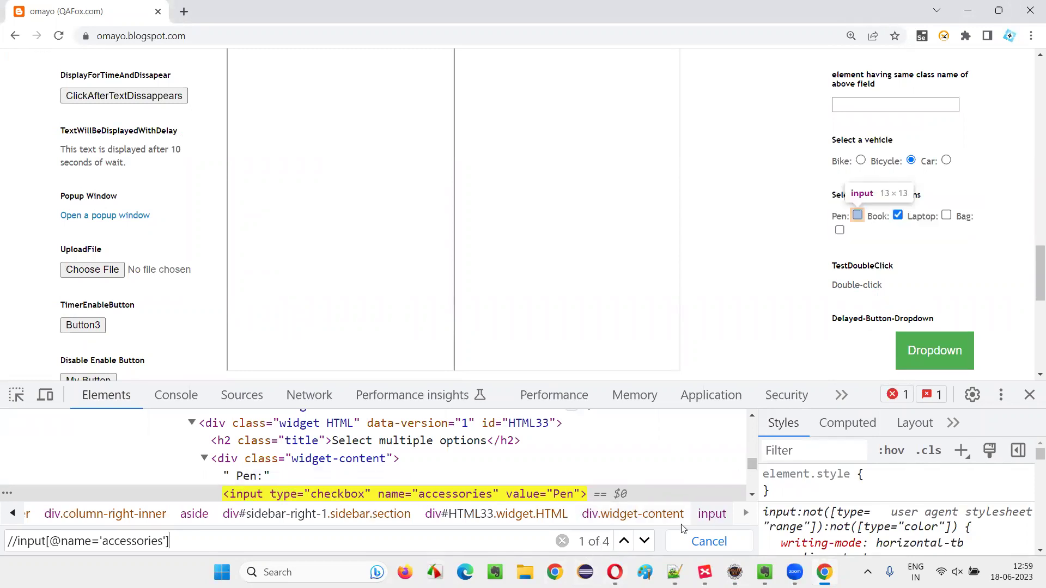
left_click(646, 542)
left_click(646, 542)
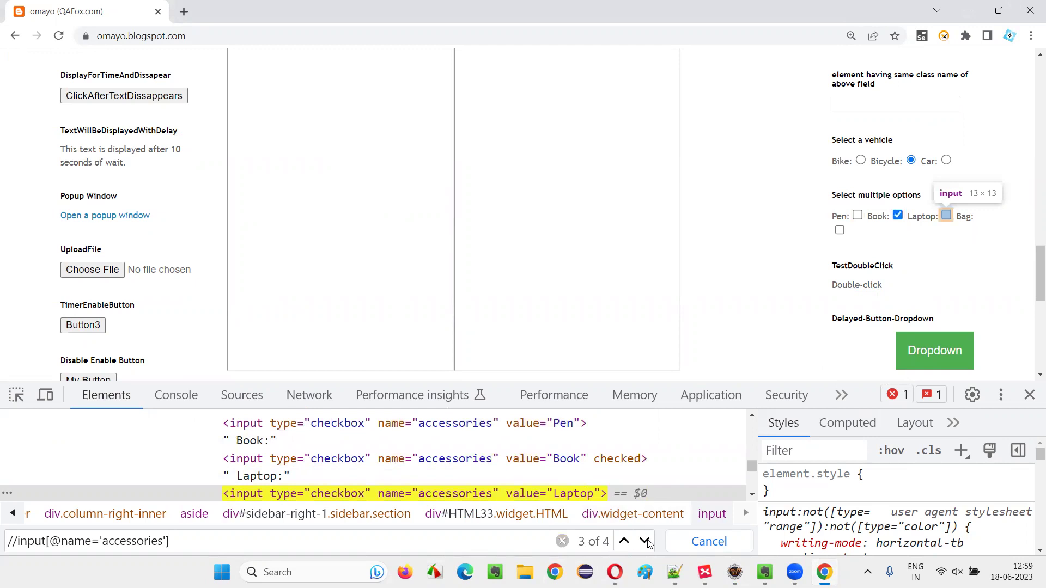
left_click(646, 542)
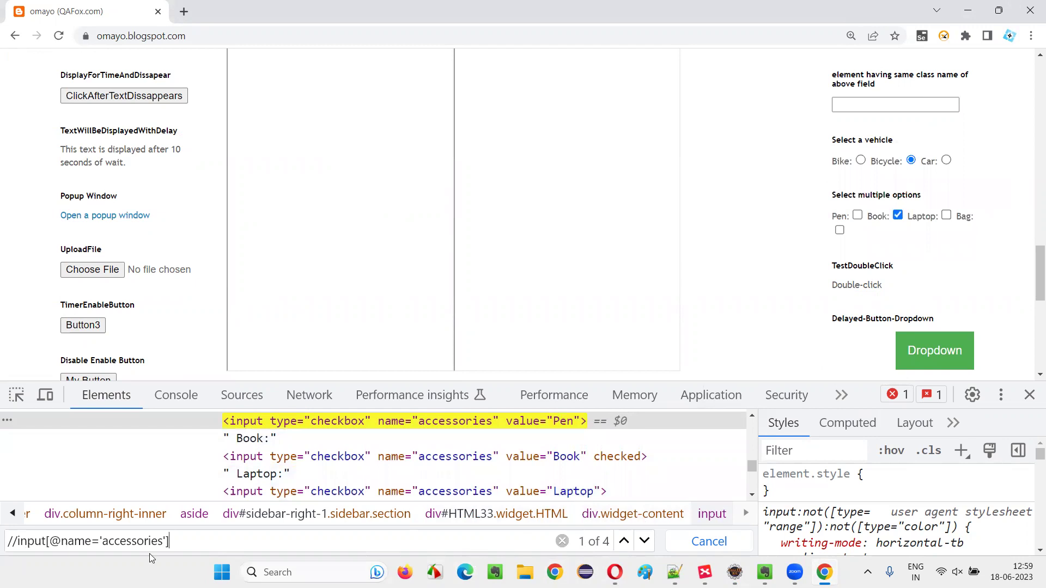
left_click(647, 541)
left_click(646, 542)
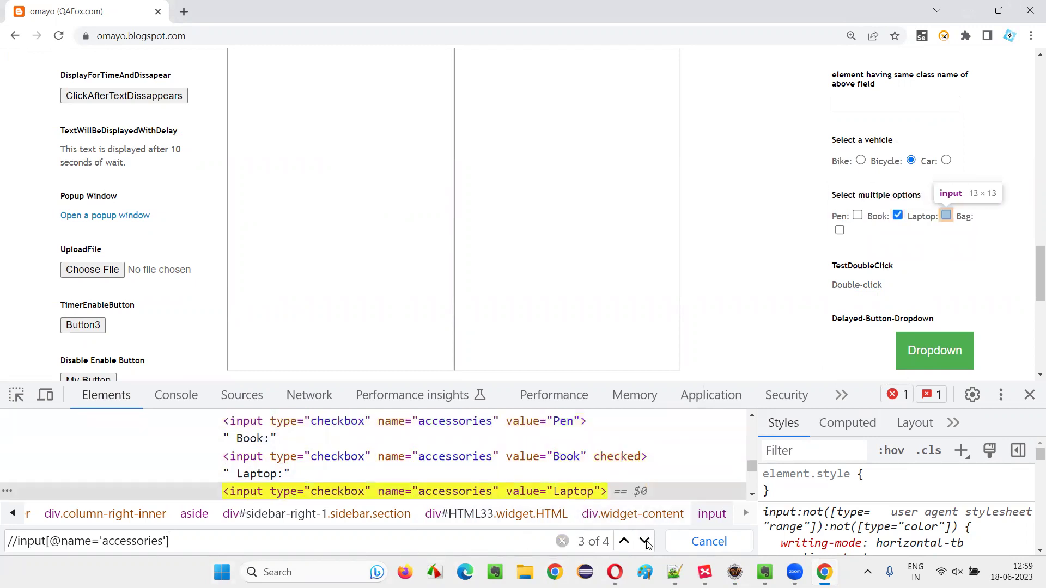
left_click(646, 542)
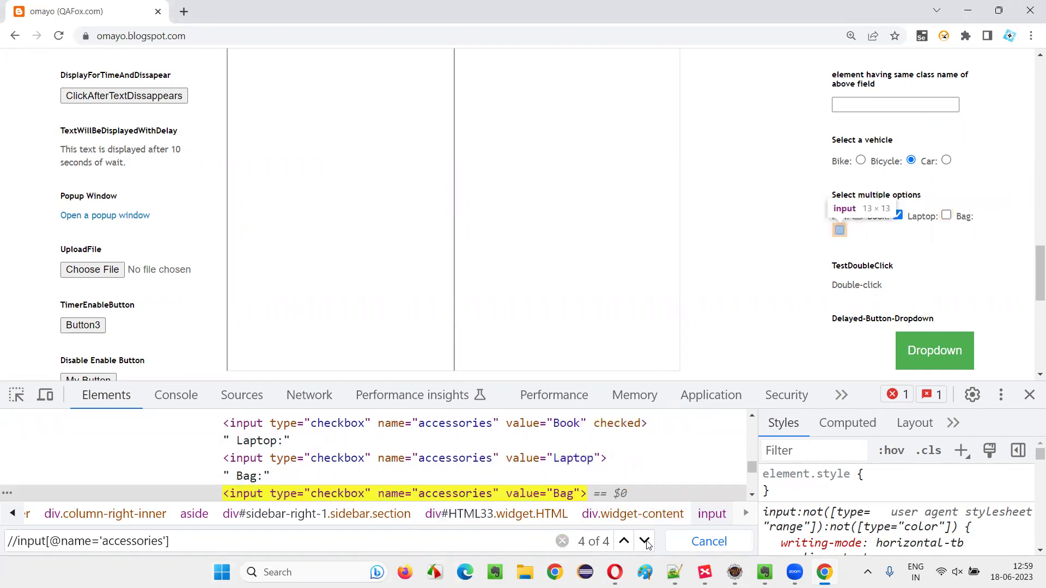
triple_click(190, 542)
key("ctrl+c")
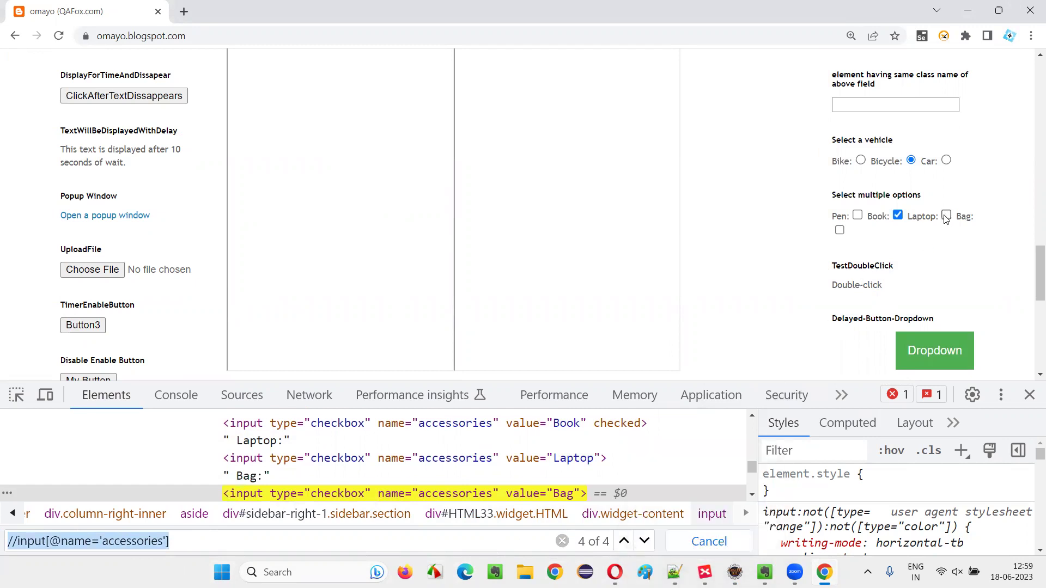
- Enter driver.findElements(By.xpath("")) on the empty line, correcting the misspelled 'xpaht'
key("alt+Tab")
left_click(368, 322)
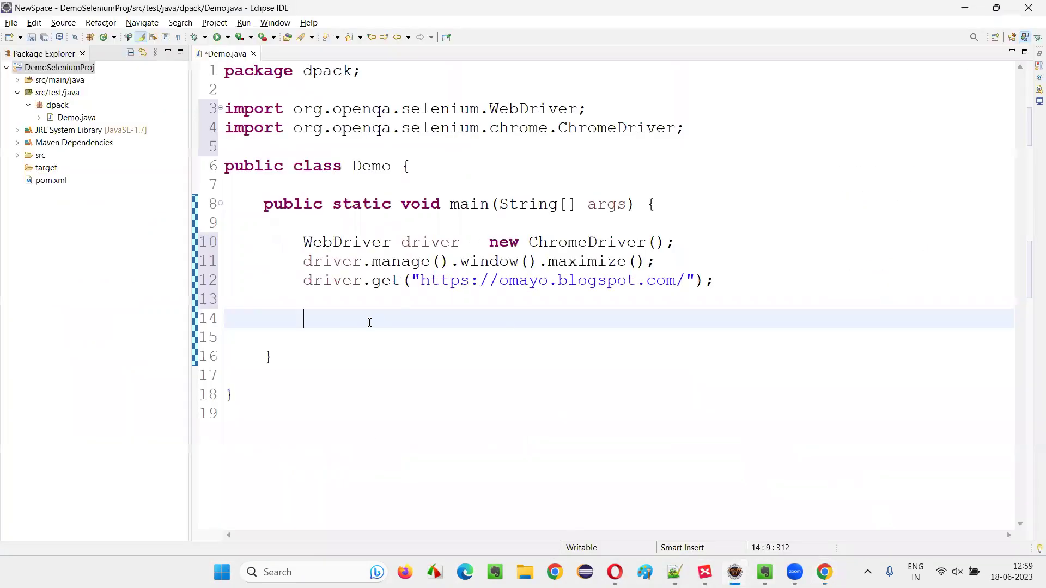
type("driver.fi")
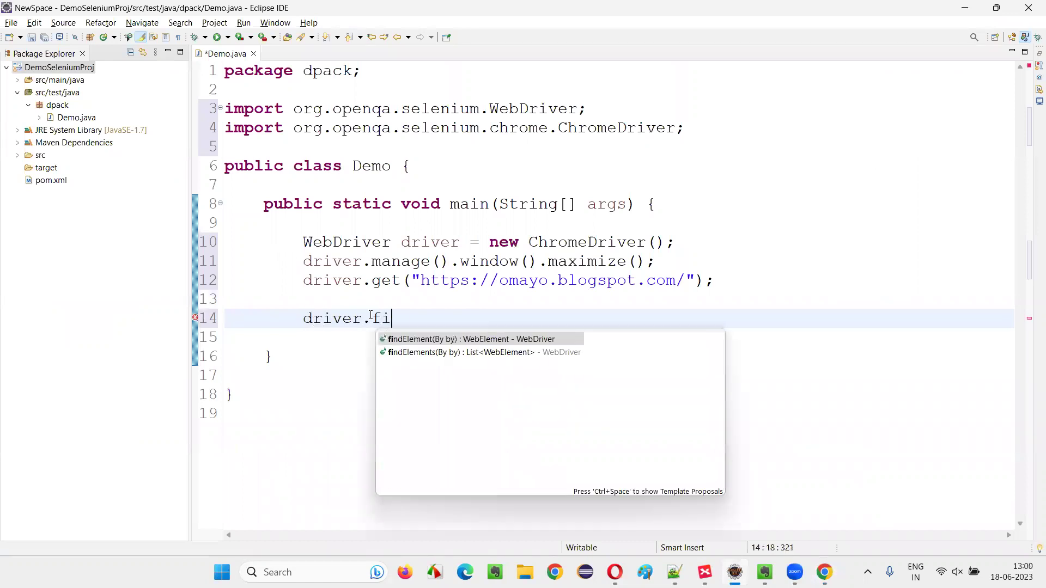
type("nd")
double_click(438, 353)
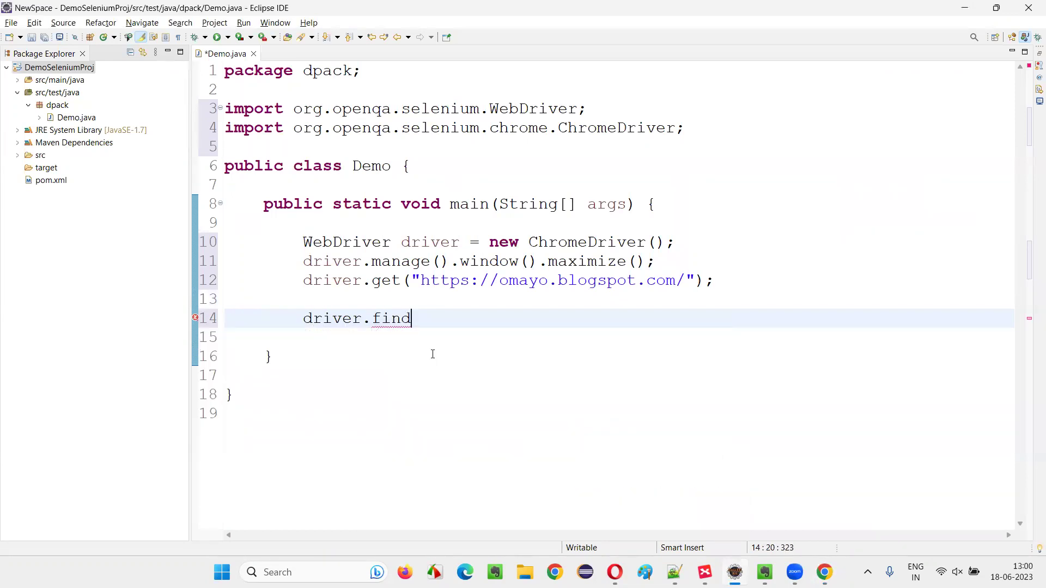
type("By")
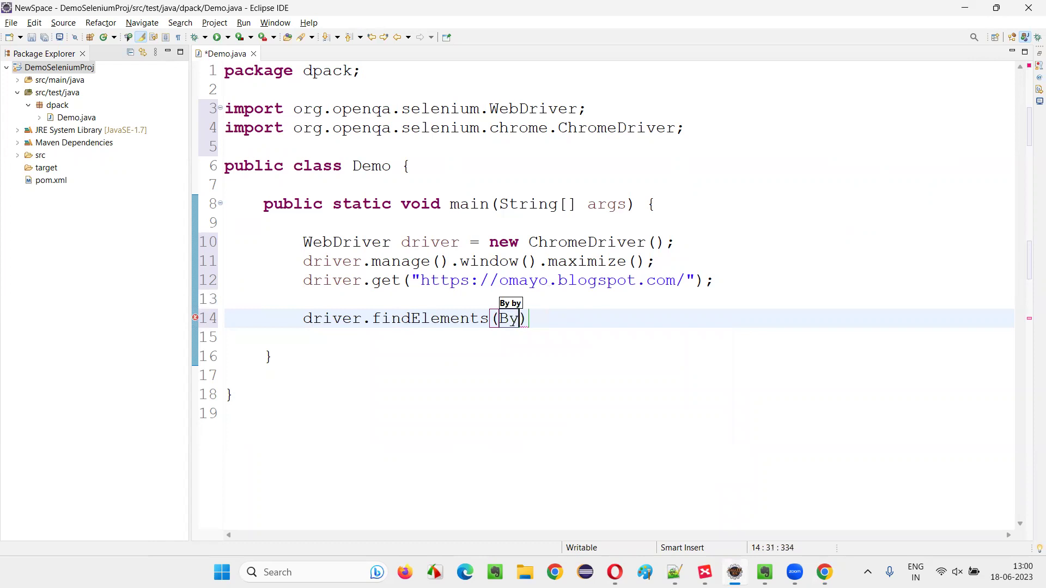
type(".")
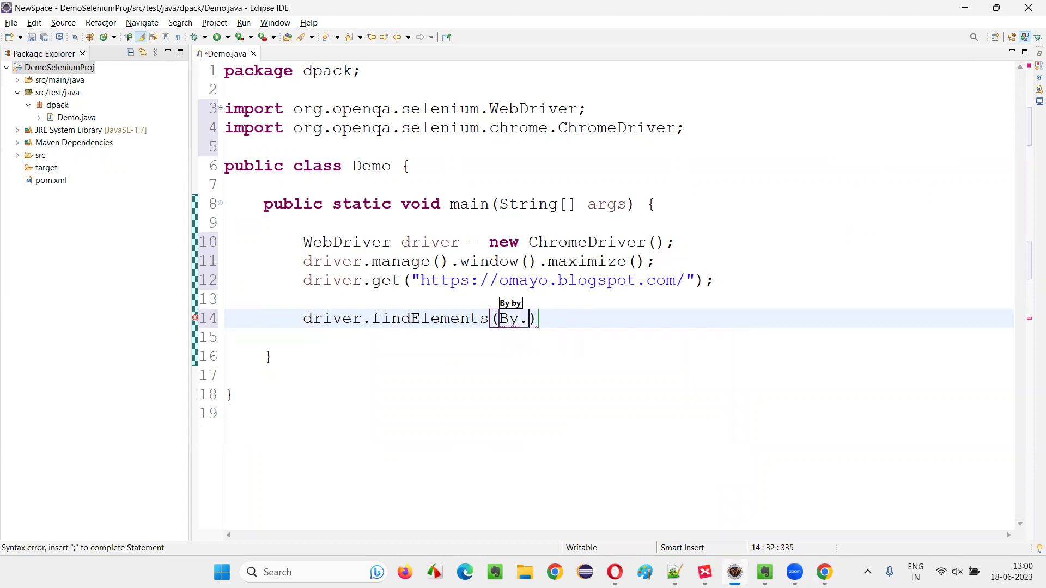
type("xpaht")
key("End")
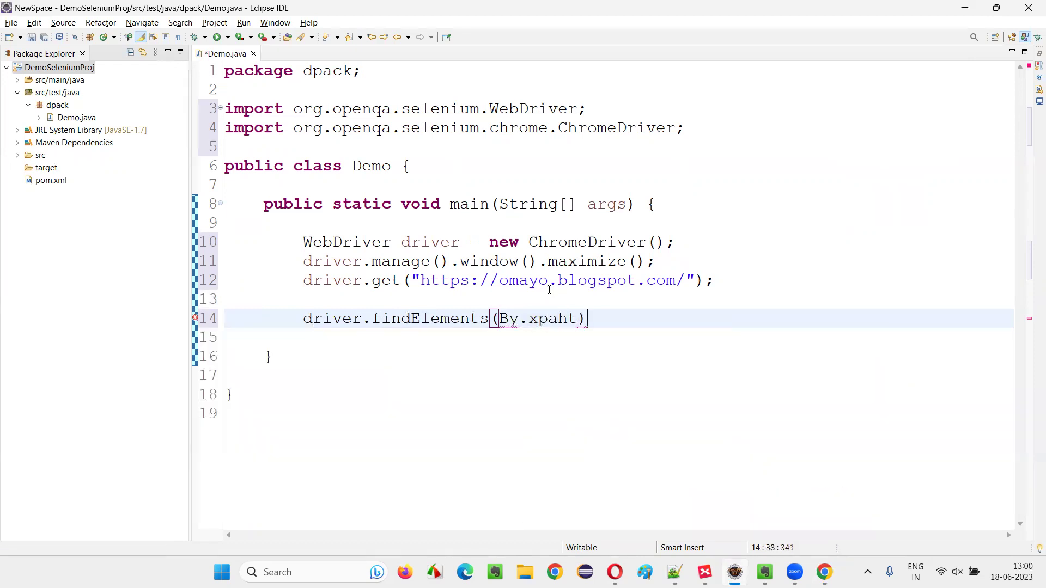
left_click_drag(521, 321, 579, 318)
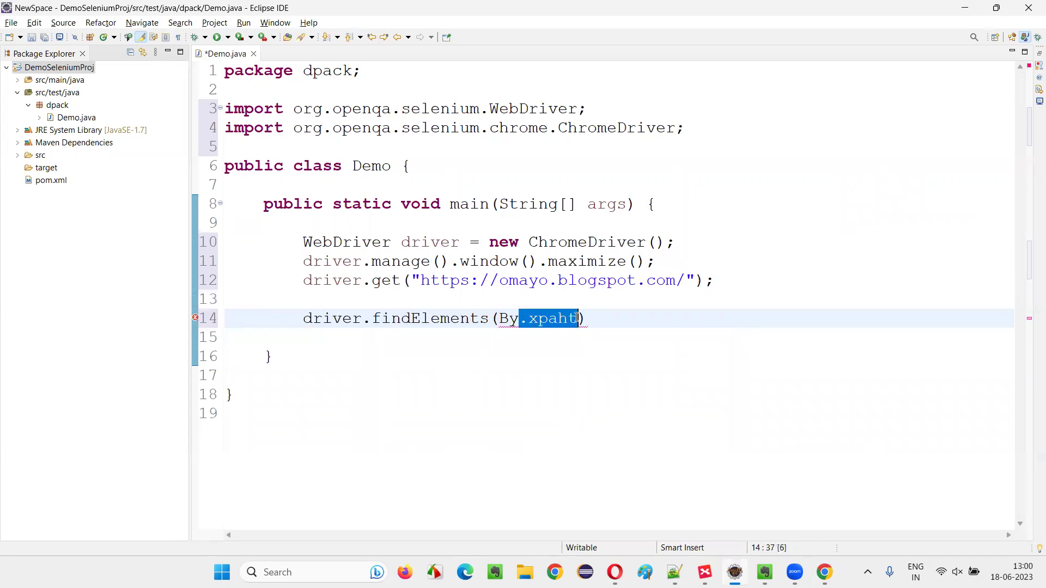
type(".xpath")
key("Return")
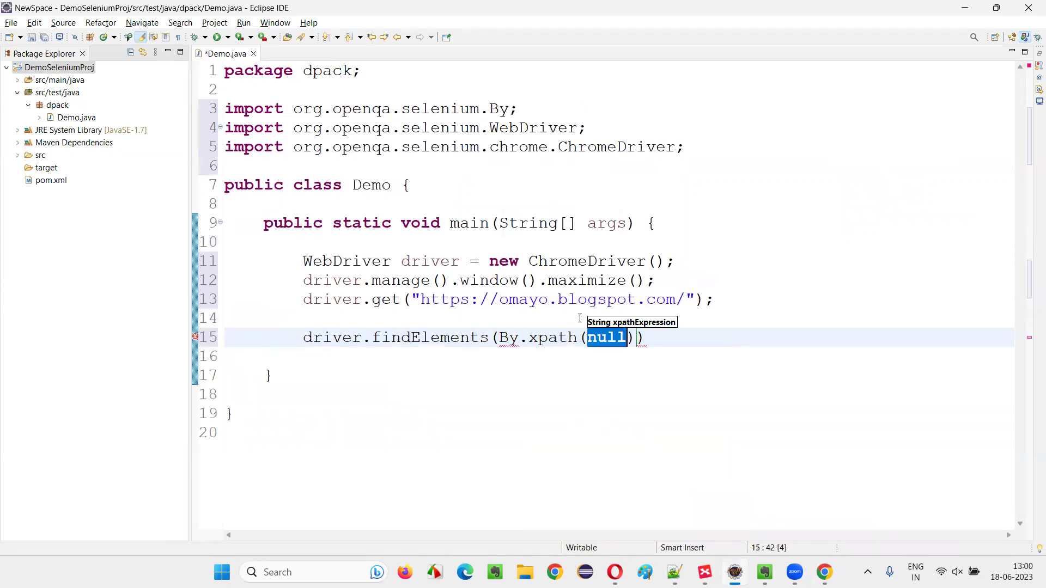
type("\"")
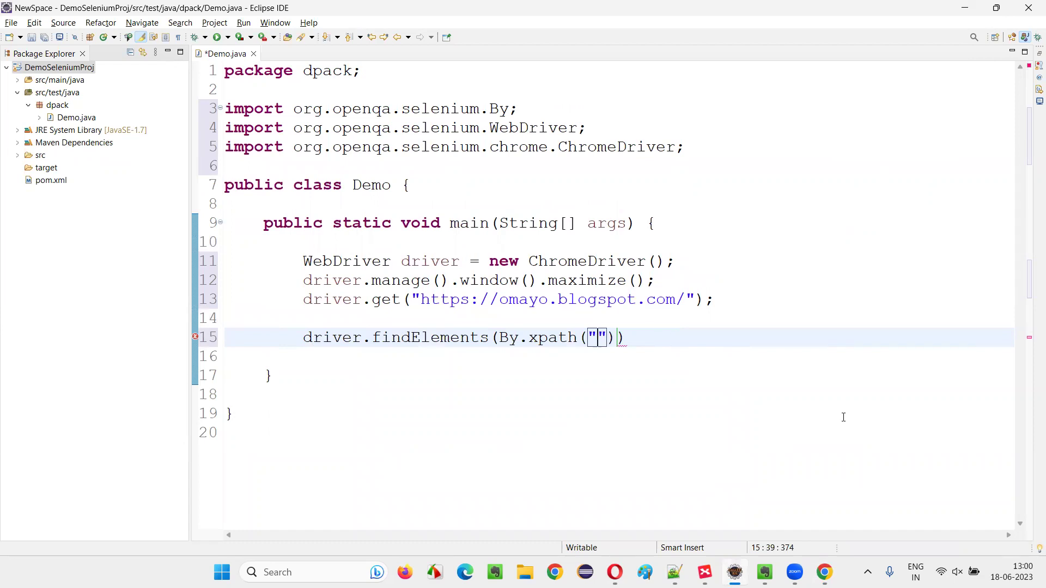
key("End")
left_click(601, 337)
key("ctrl+v")
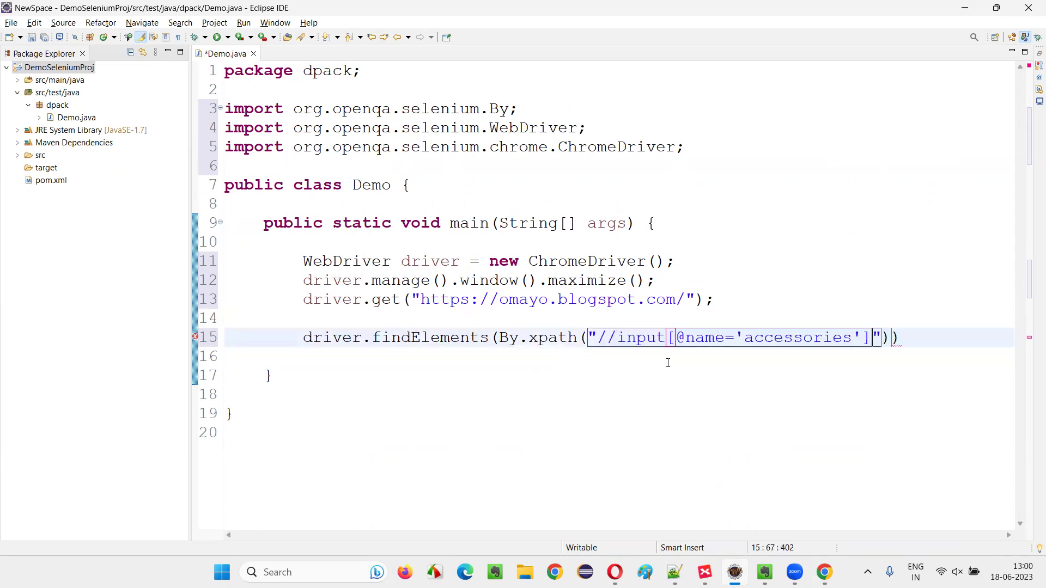
key("End")
type(";")
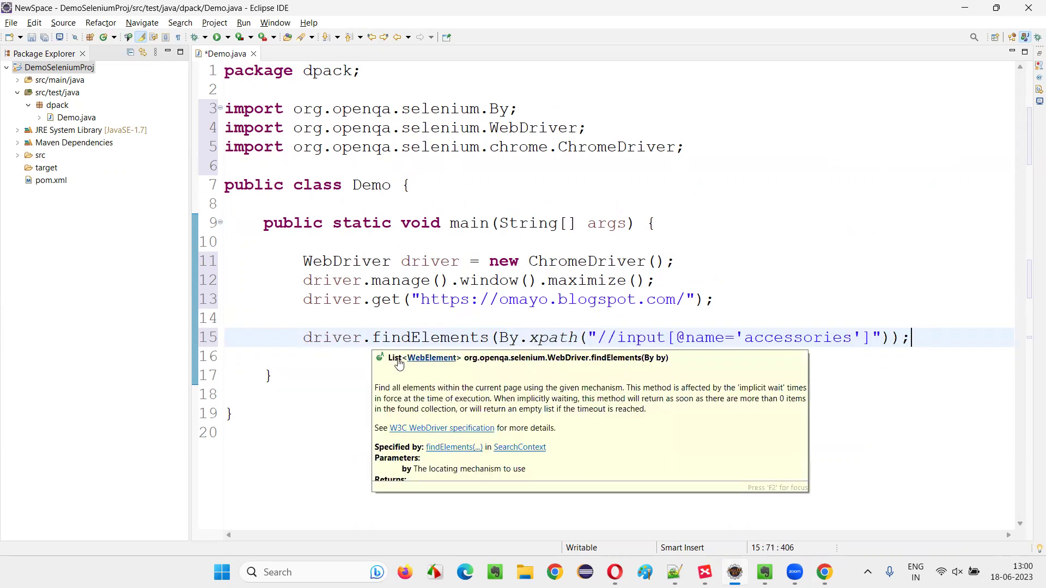
- Store the findElements result in a new List<WebElement> local variable named fields, adding blank lines
left_click(303, 338)
type("fields =")
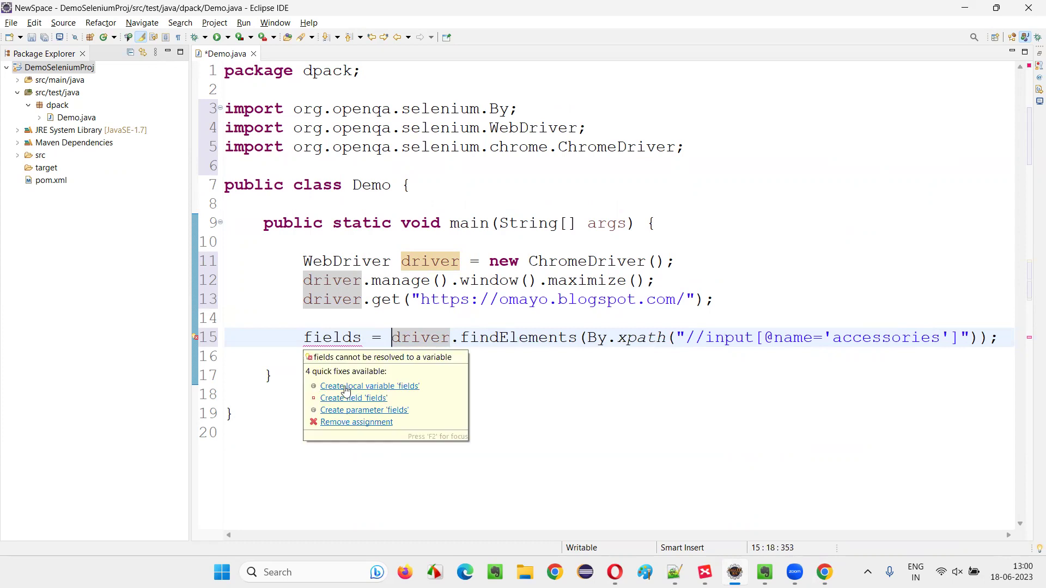
left_click(360, 385)
left_click_drag(297, 395, 458, 395)
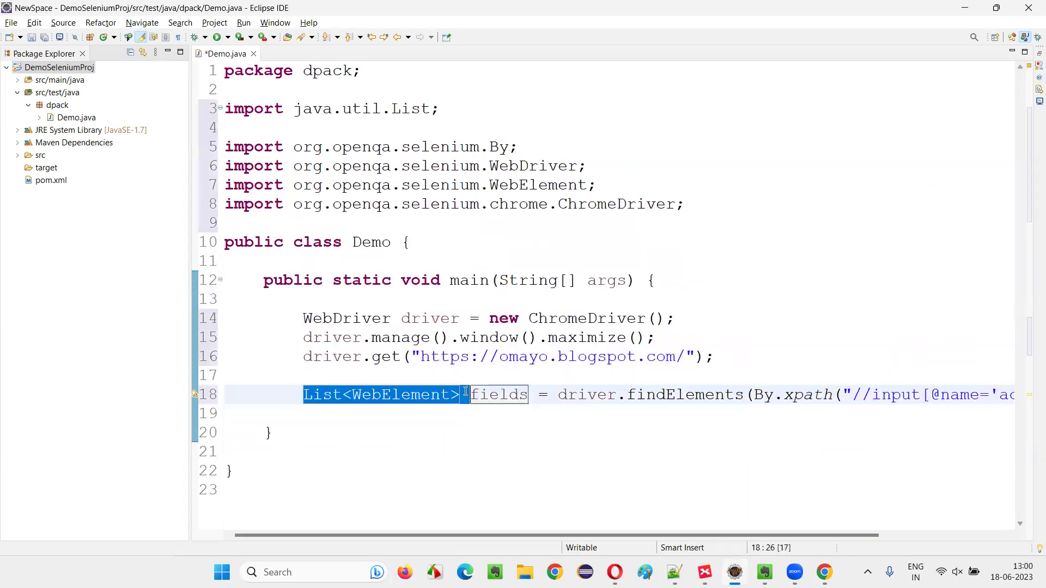
left_click(358, 414)
key("Return")
key("Return")
key("Up")
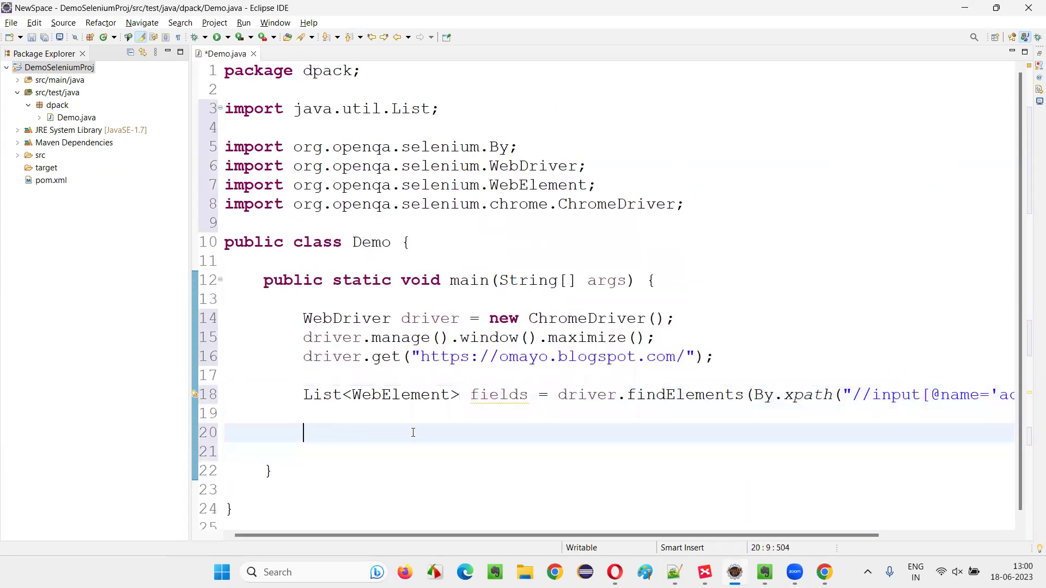
key("alt+Tab")
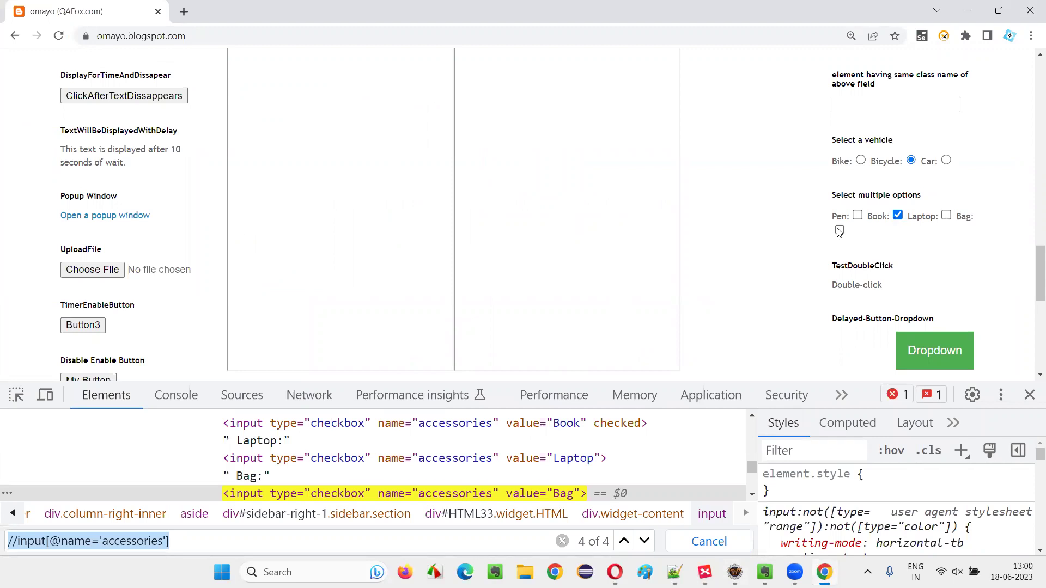
- Select the List<WebElement> fields declaration and the fields variable name on line 18
key("alt+Tab")
left_click_drag(304, 395, 529, 395)
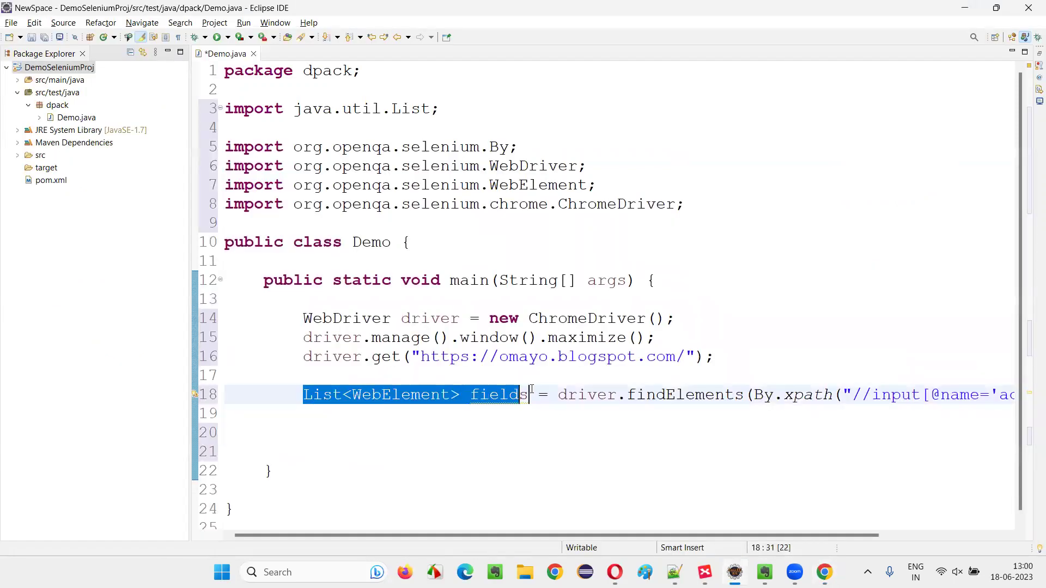
left_click(340, 420)
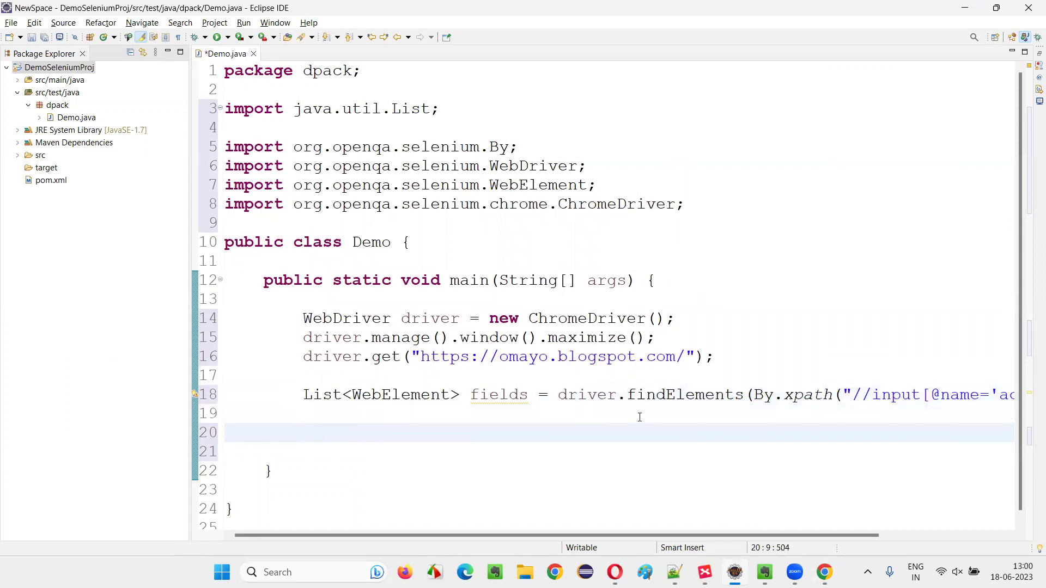
left_click(504, 395)
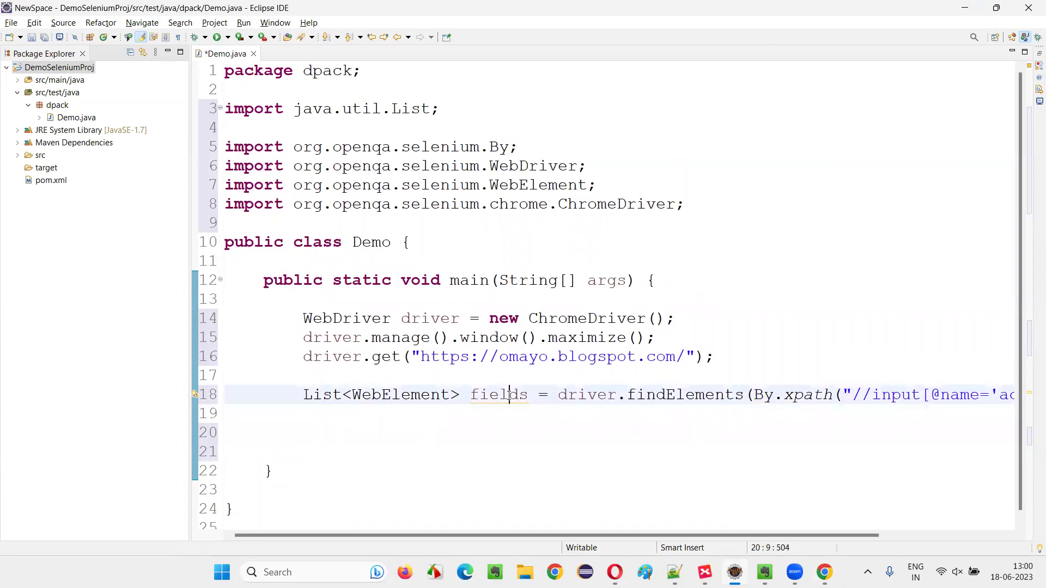
double_click(503, 395)
left_click(404, 436)
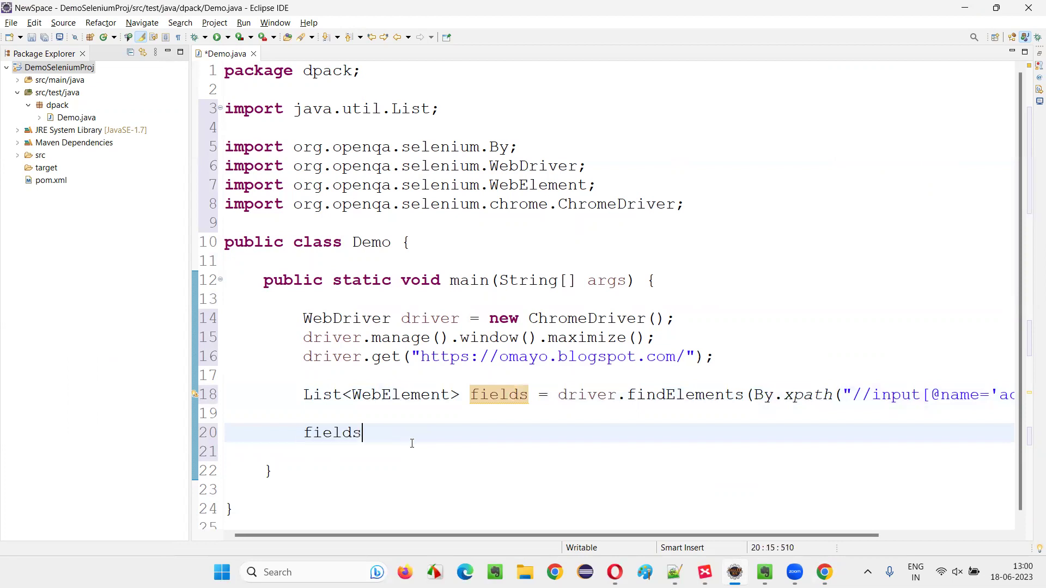
type(".")
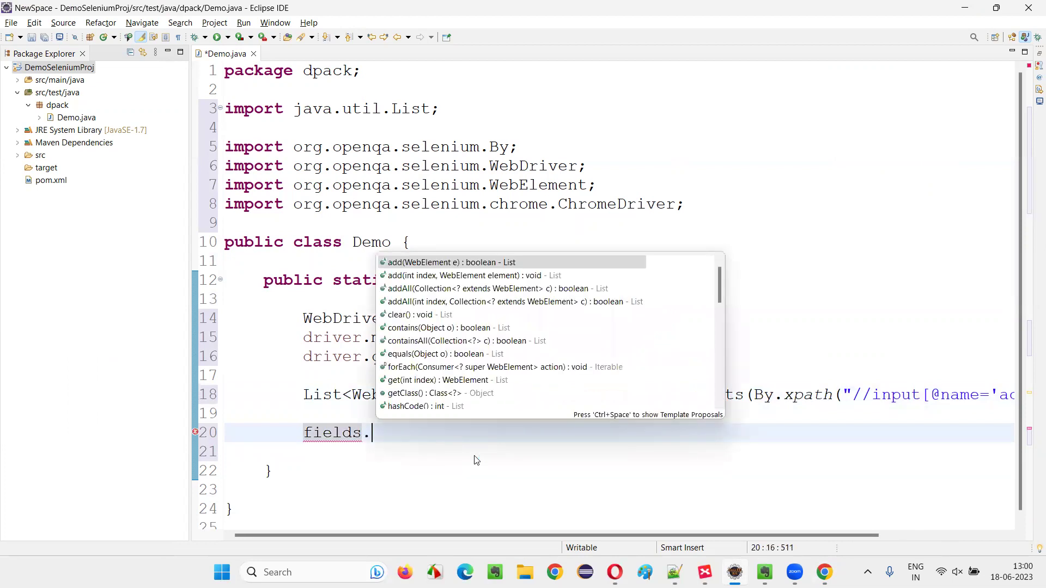
type("get")
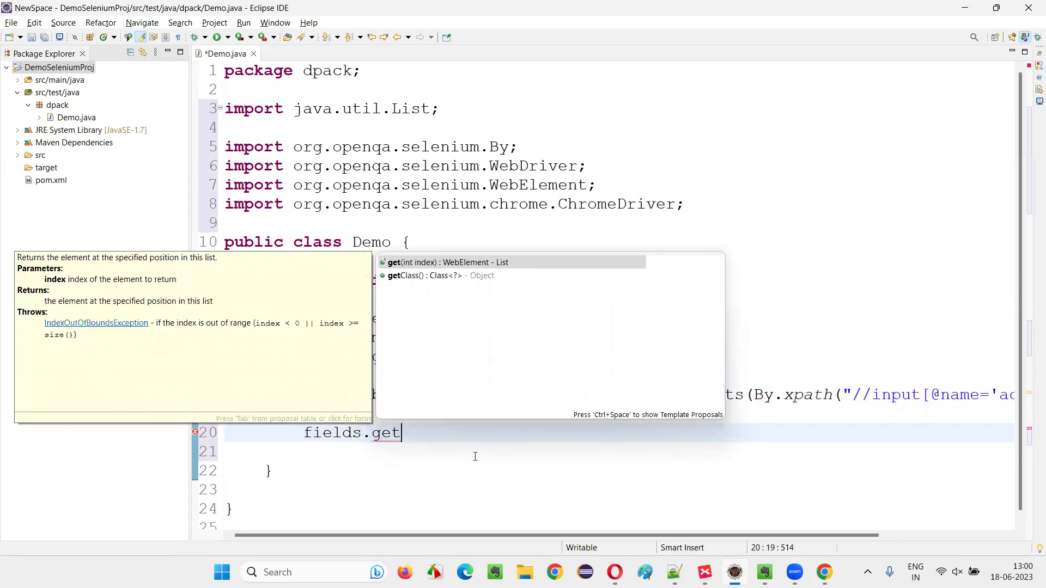
- Write fields.get(2).click(); on line 20 after rechecking the checkbox order in Chrome
double_click(430, 263)
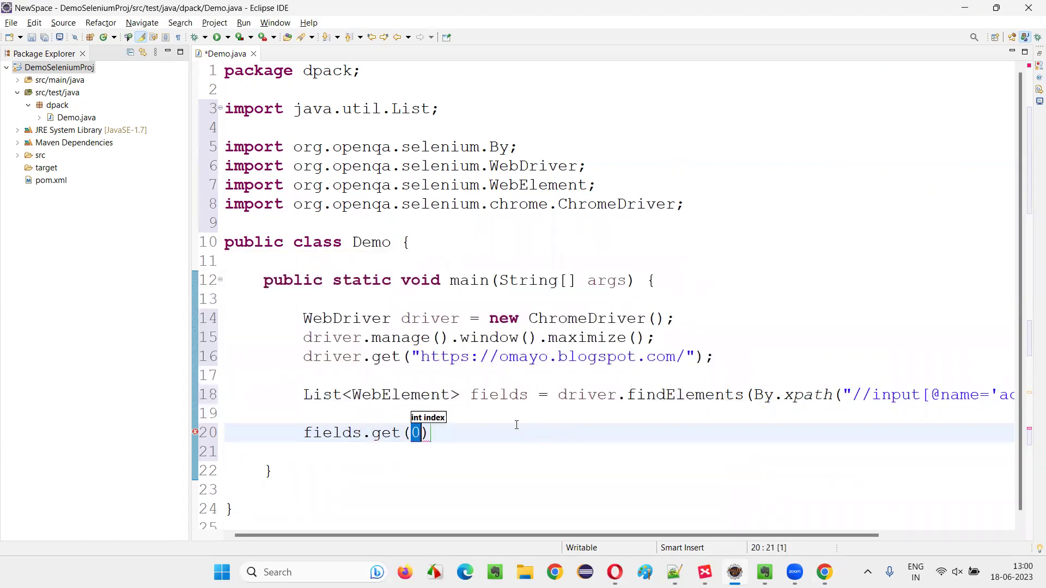
key("alt+Tab")
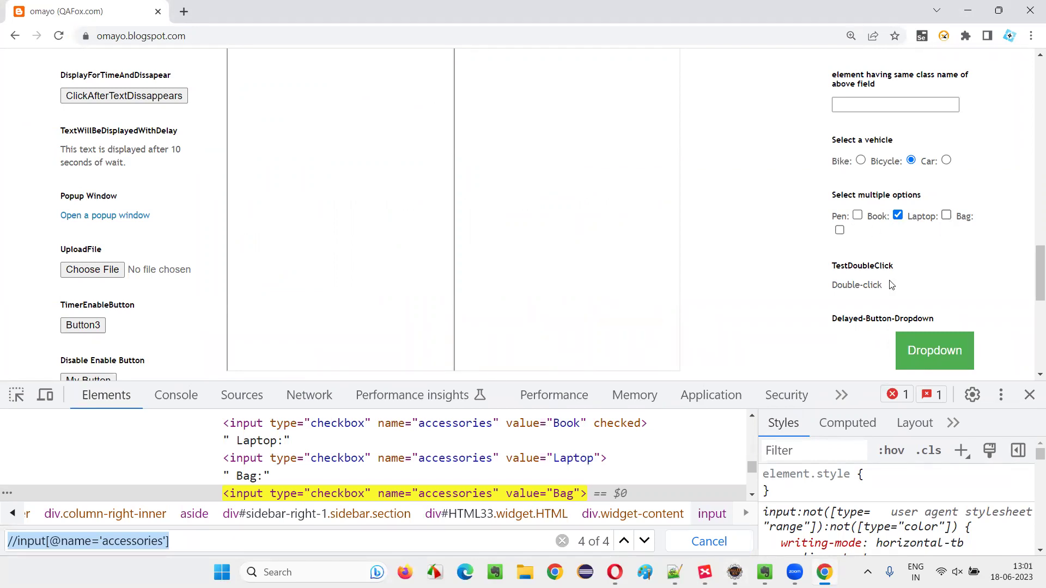
key("alt+Tab")
type("w")
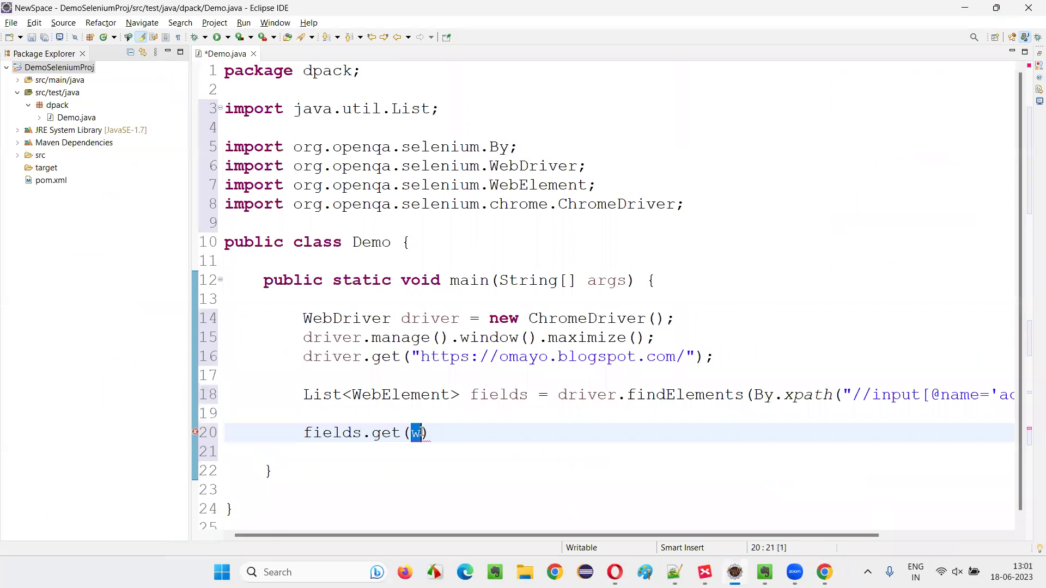
key("BackSpace")
type("2")
key("Right")
type(".")
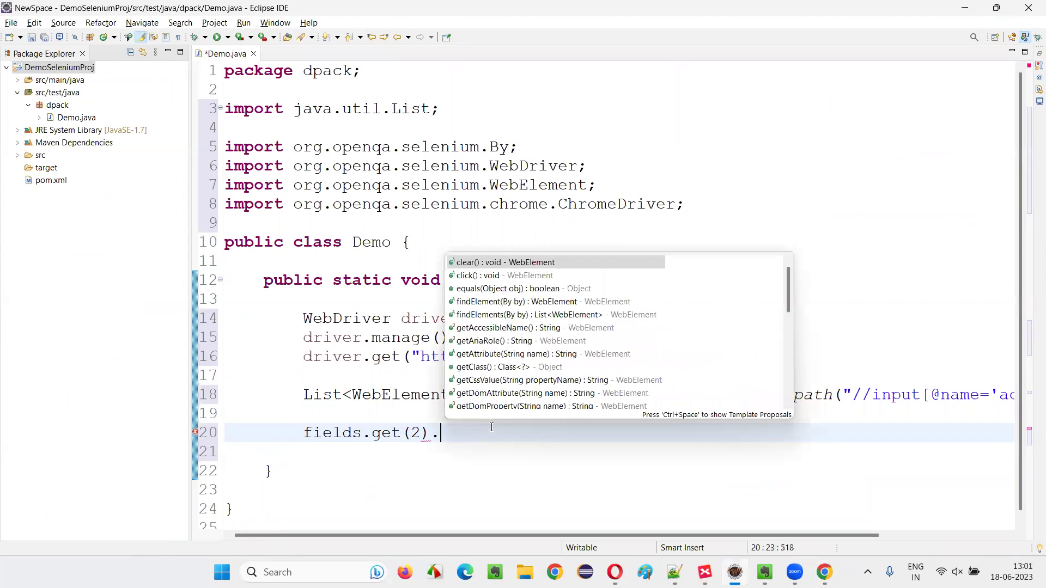
type("click();")
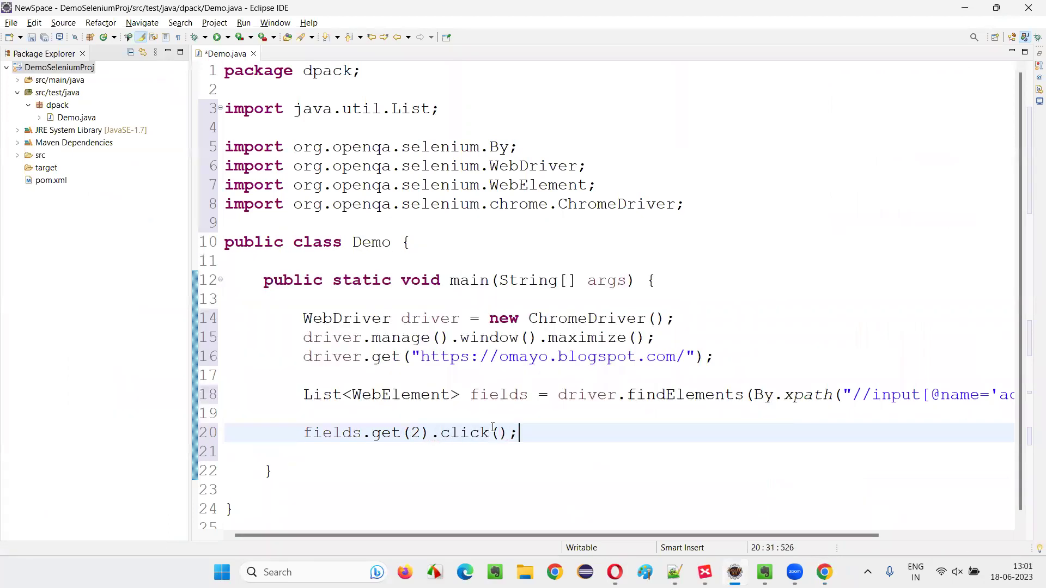
key("Return")
key("Return")
scroll(433, 361, "down", 2)
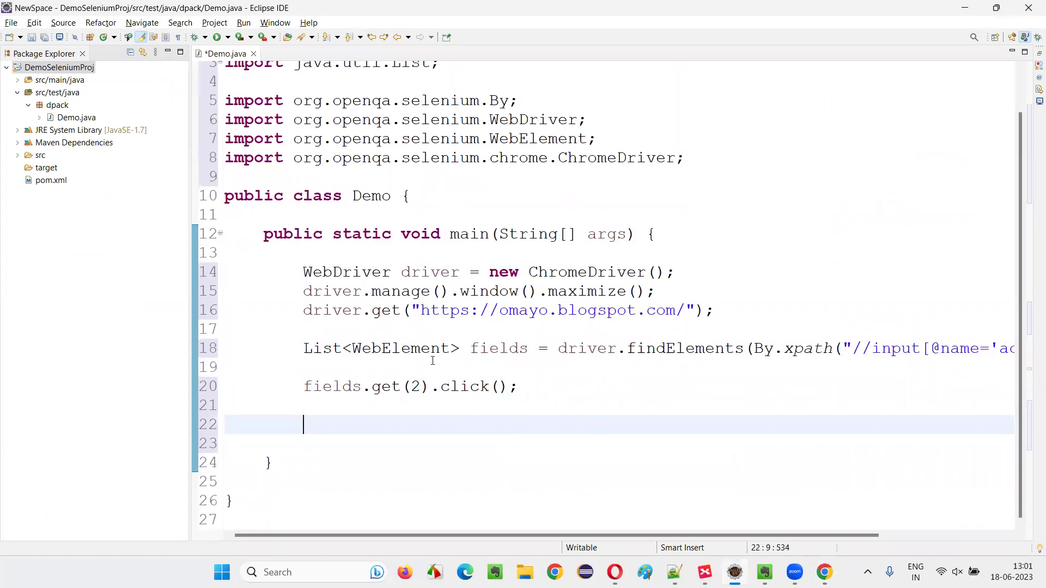
double_click(373, 386)
left_click(314, 349)
double_click(315, 349)
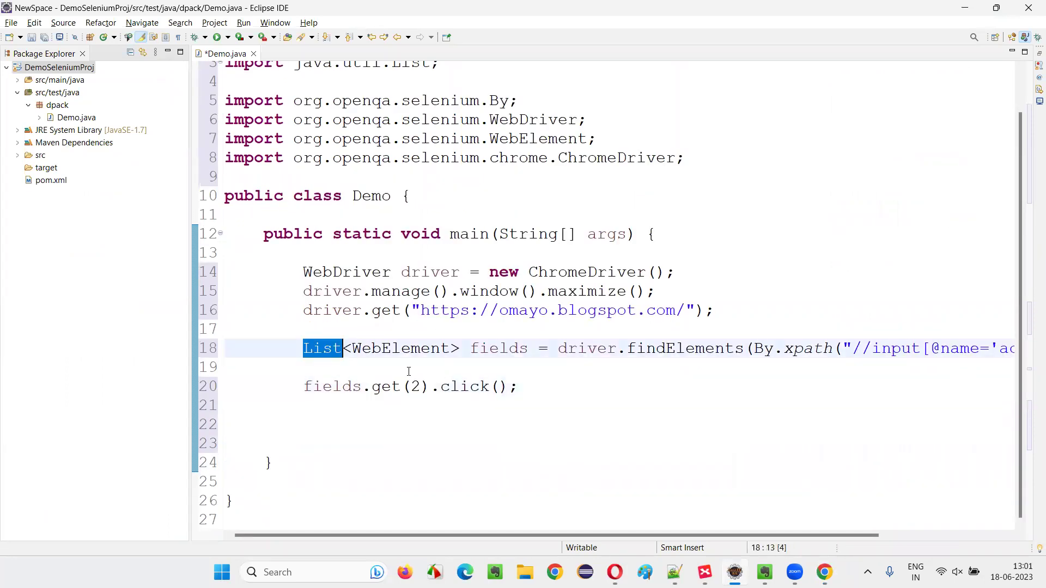
double_click(504, 350)
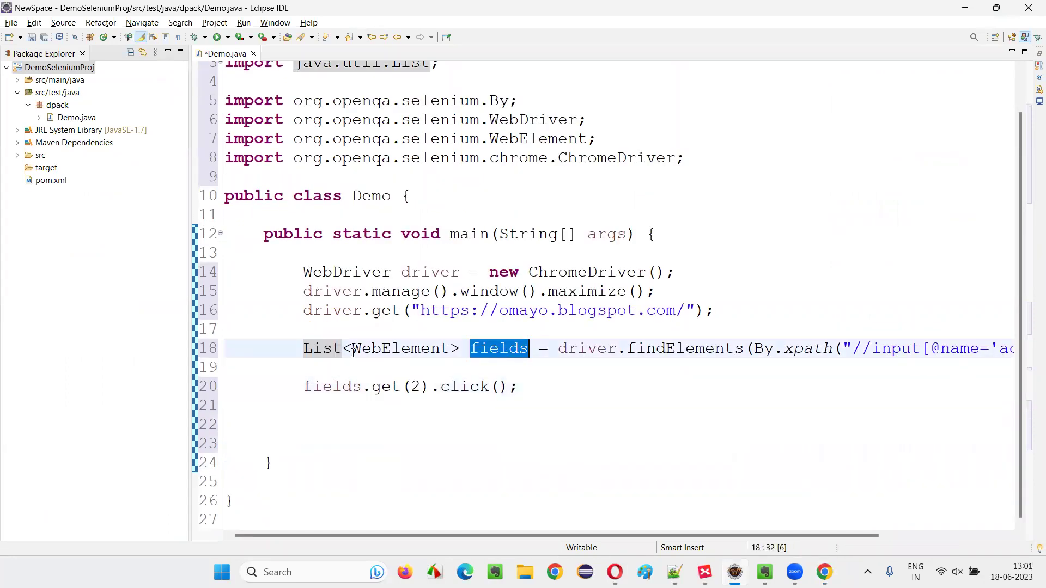
double_click(314, 349)
left_click_drag(362, 386, 427, 386)
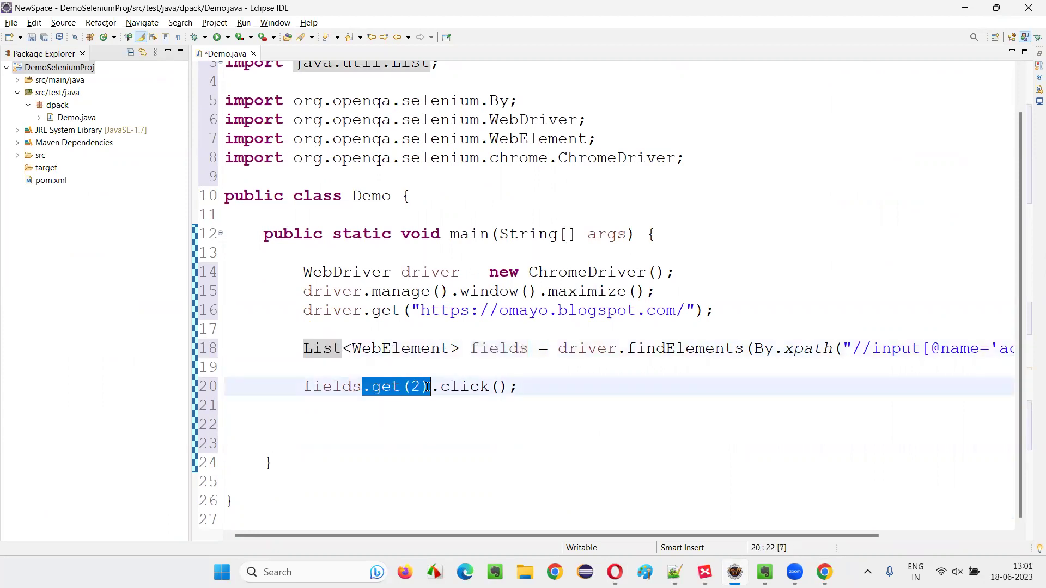
key("alt+Tab")
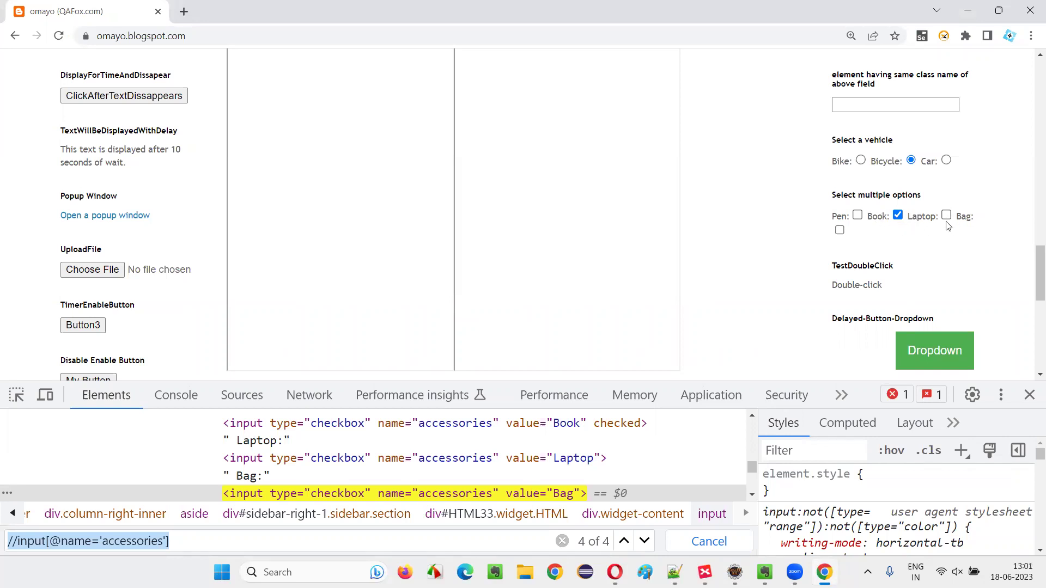
key("alt+Tab")
left_click_drag(304, 387, 429, 387)
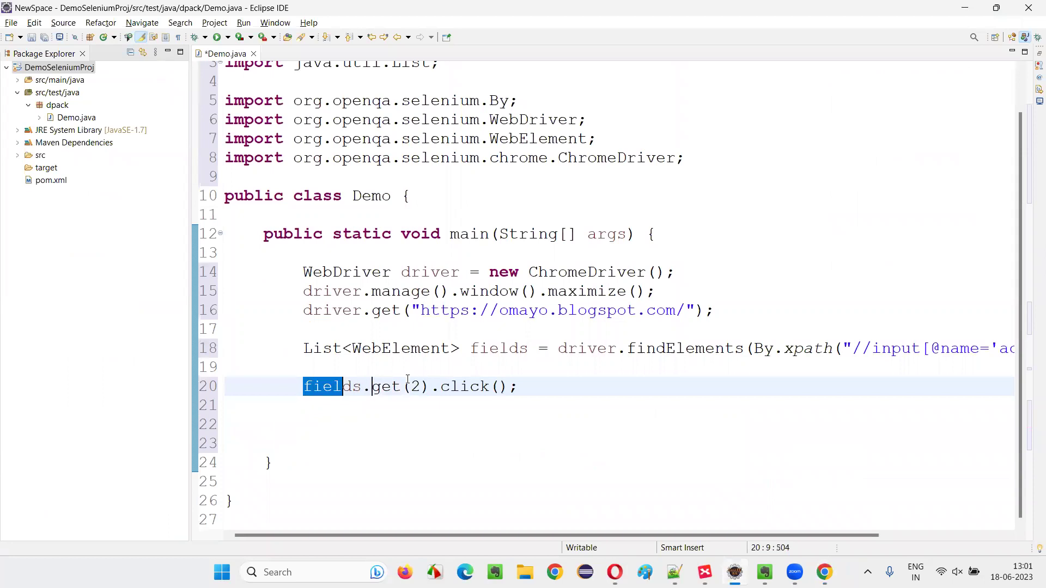
key("alt+Tab")
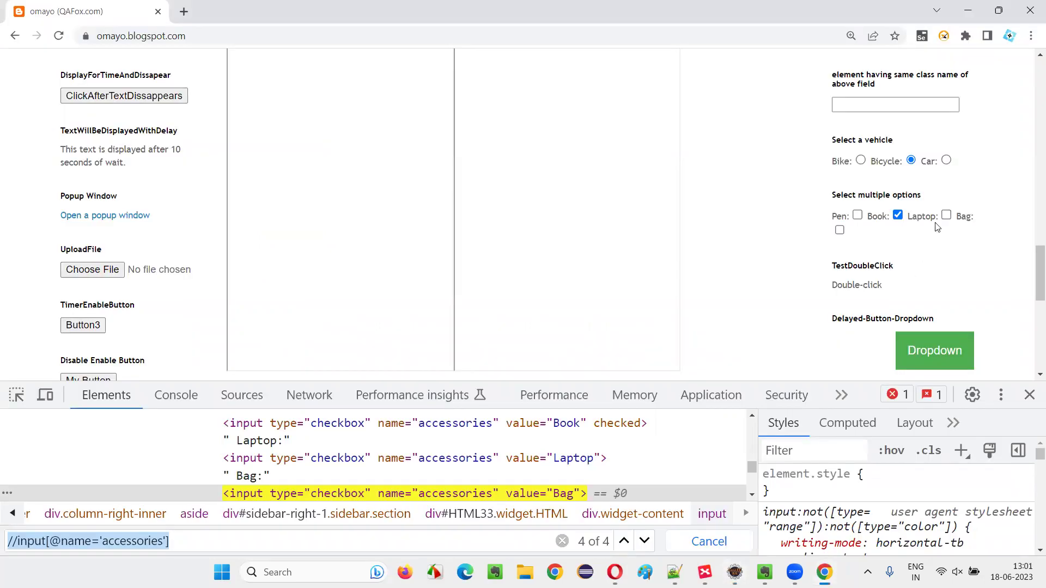
key("alt+Tab")
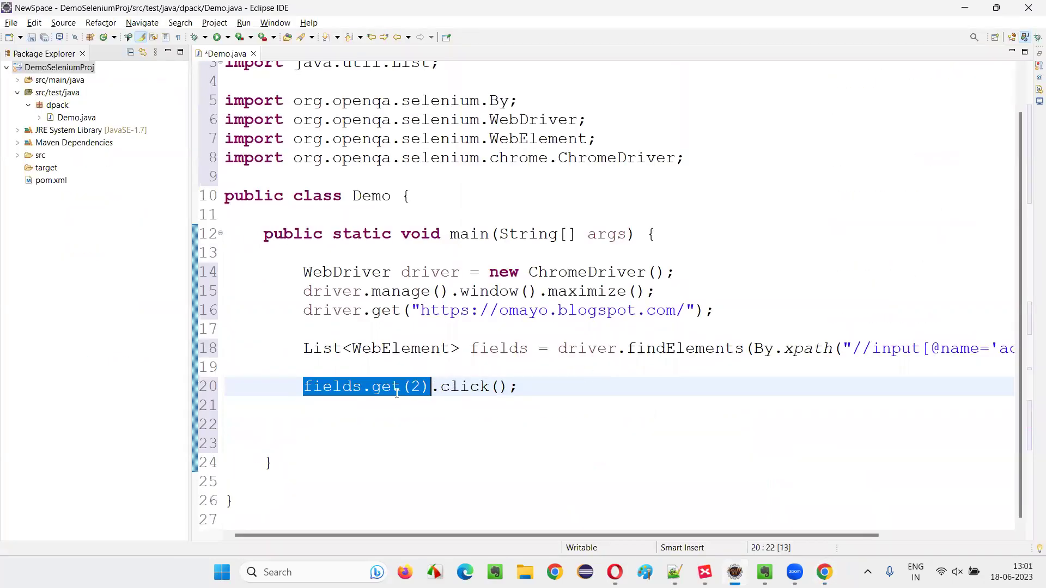
left_click_drag(441, 387, 518, 386)
left_click(490, 424)
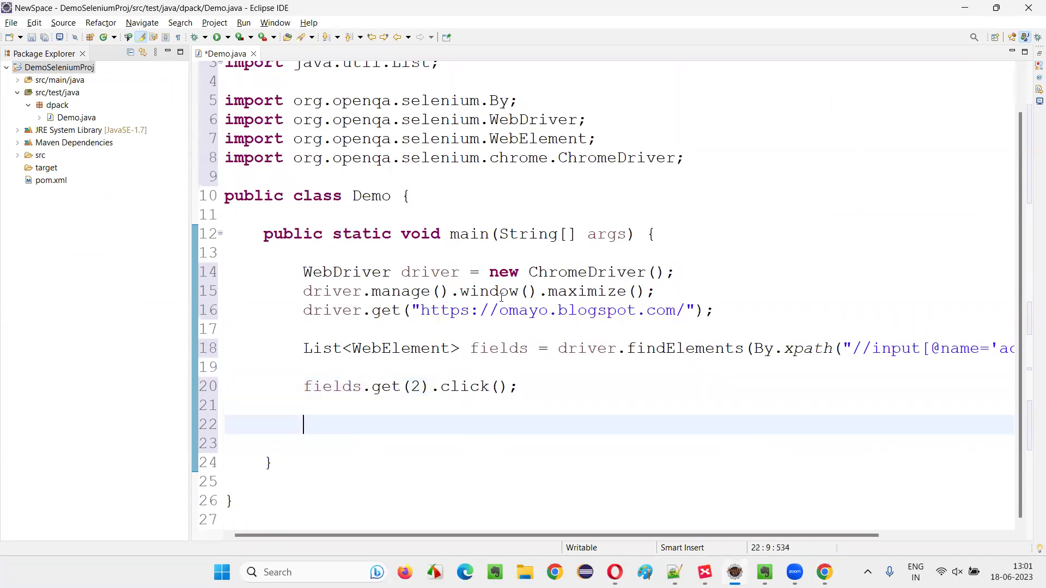
- Run Demo.java as a Java Application from the editor's context menu
right_click(495, 408)
left_click(805, 442)
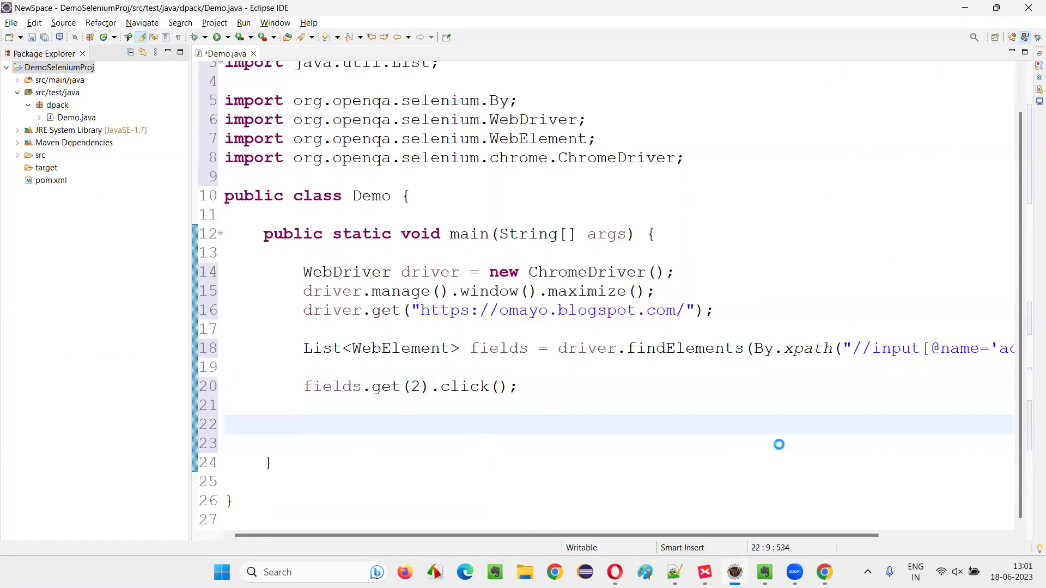